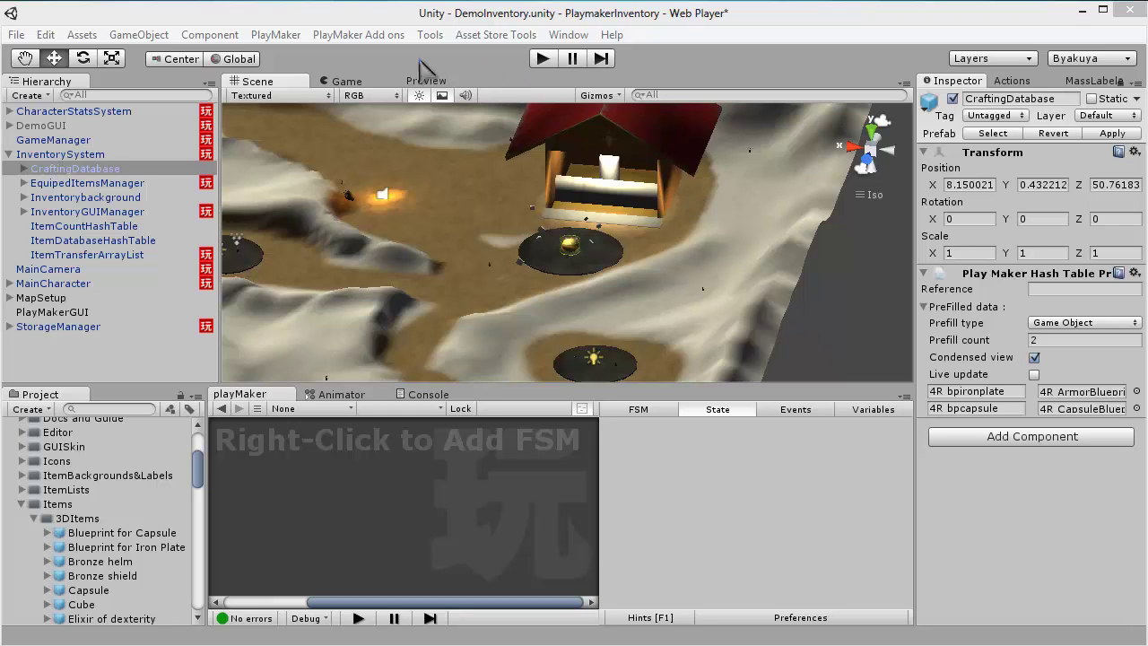
- Start play mode and run the character up to the hut's platform
click(544, 58)
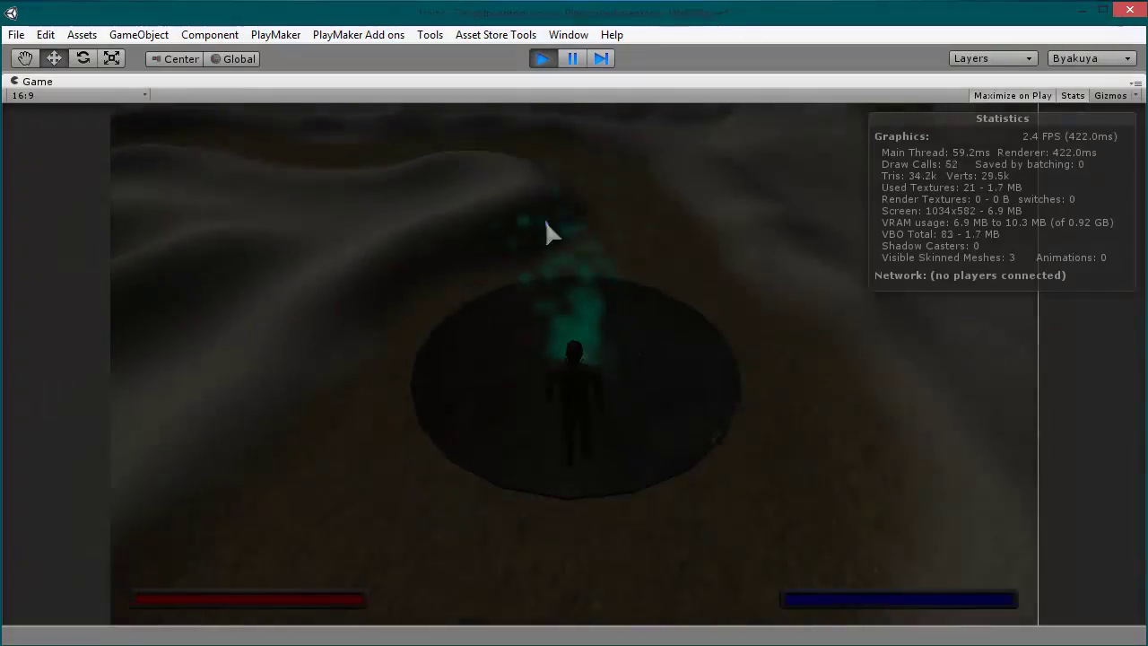
key(w)
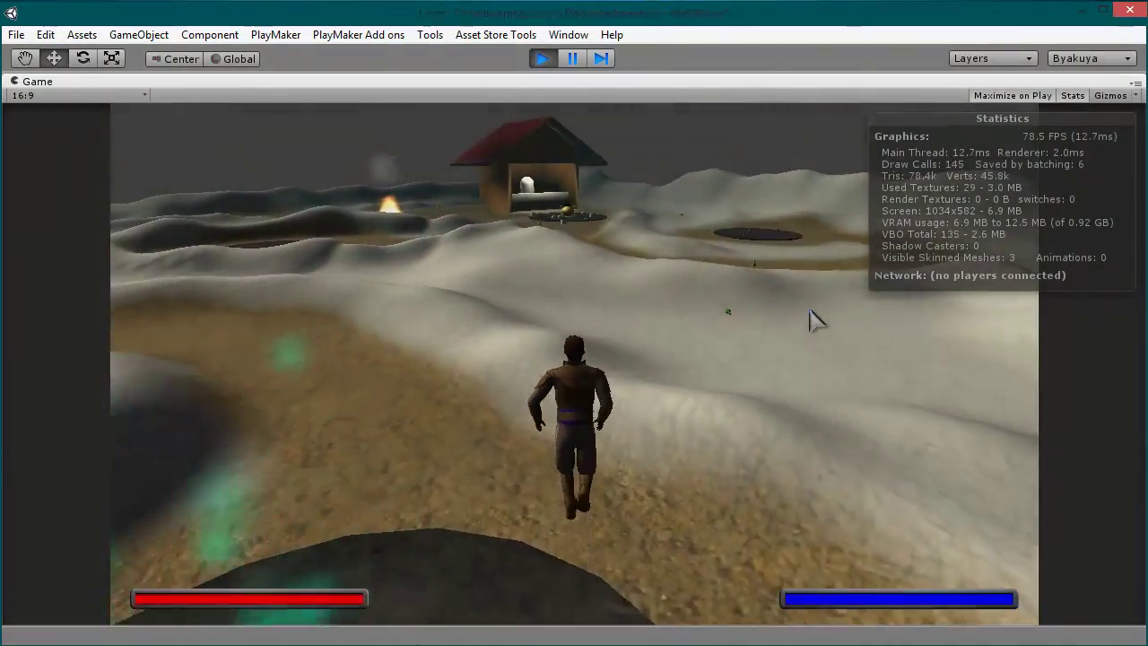
key(w)
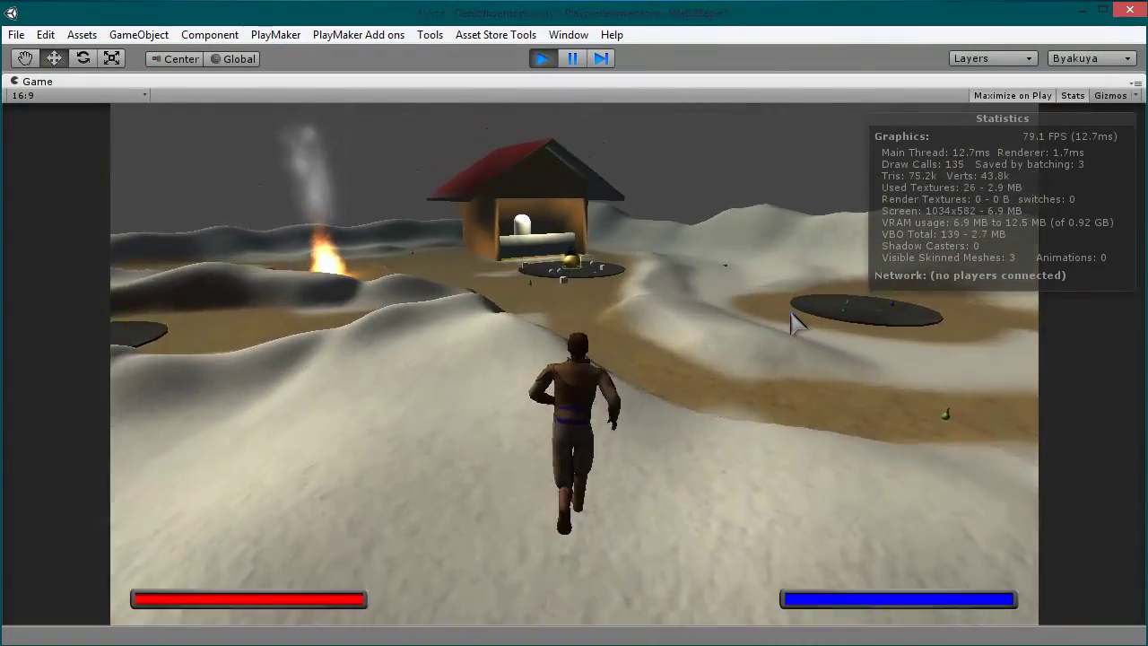
key(w)
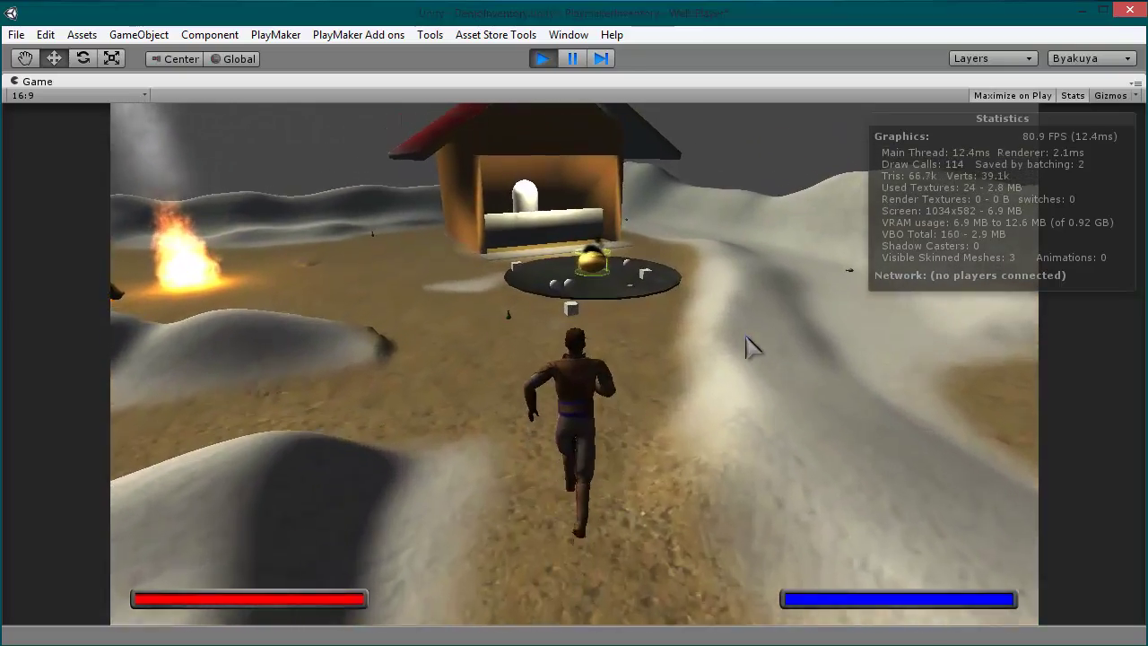
key(w)
key(d)
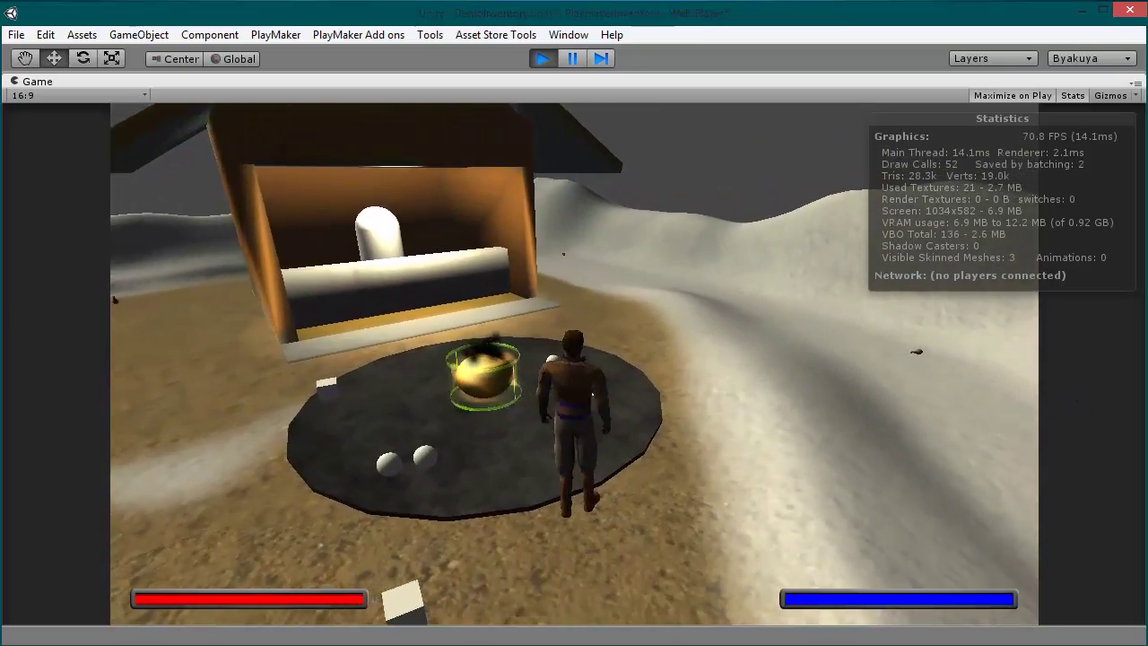
key(a)
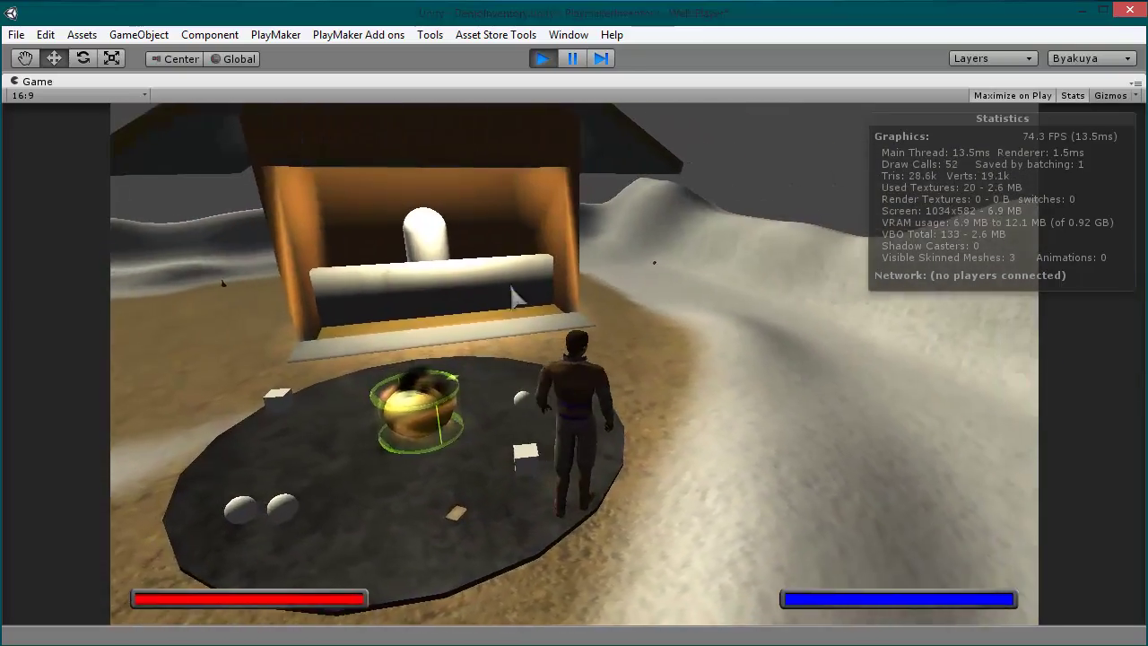
key(s)
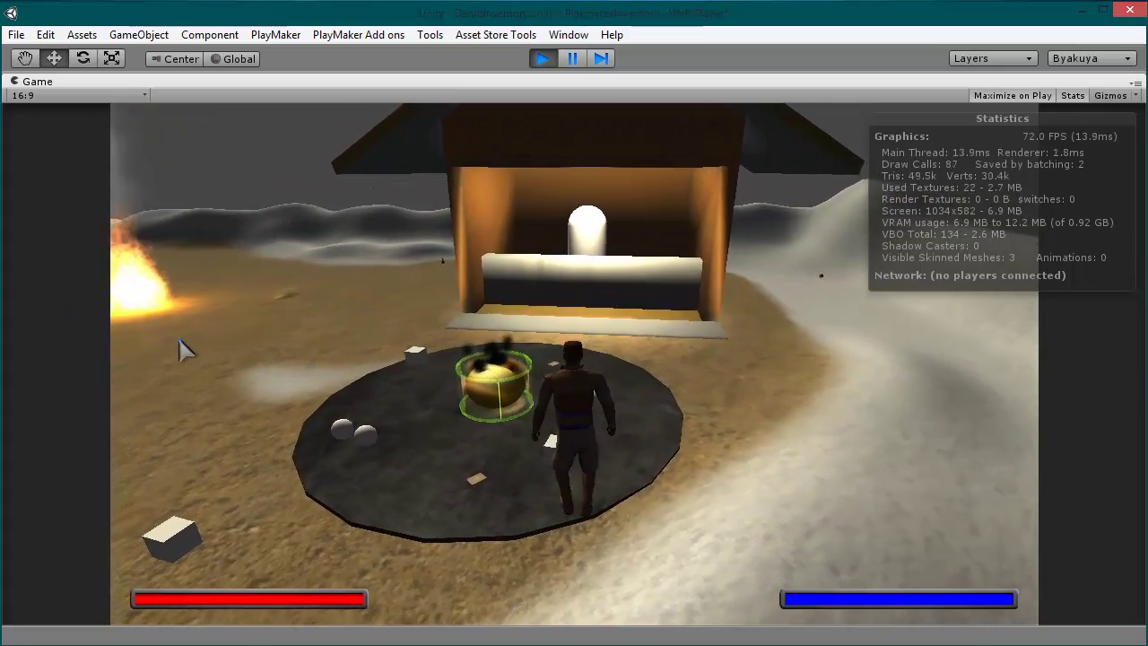
key(w)
- Steer past the fire and fountain onto the workbench disc and use the workbench
key(a)
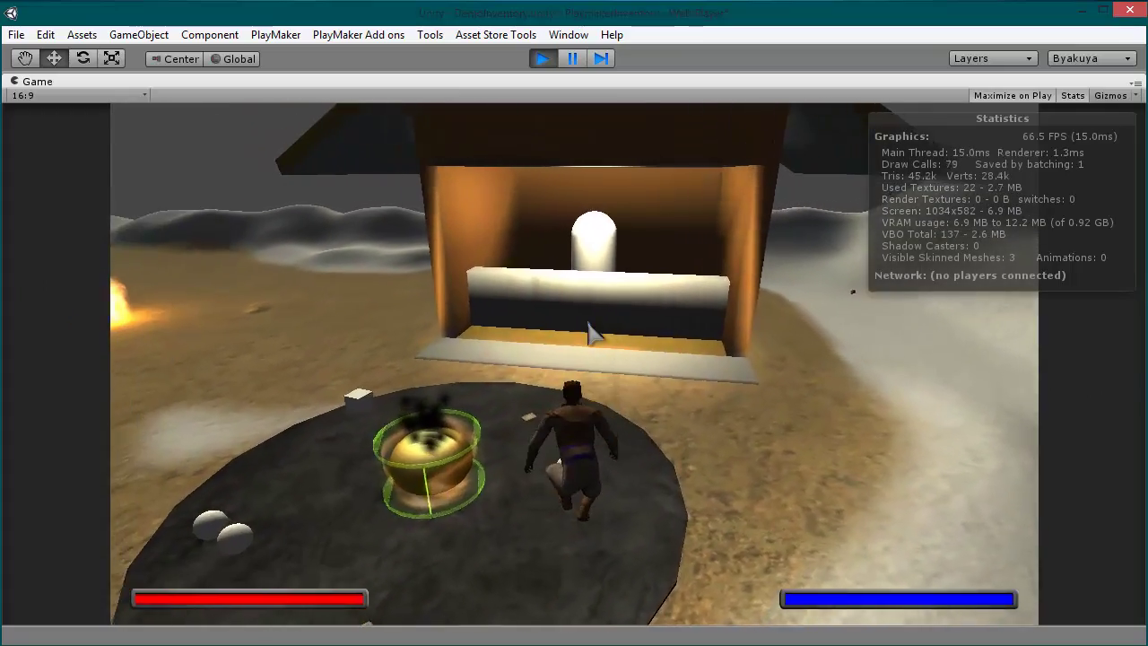
key(a)
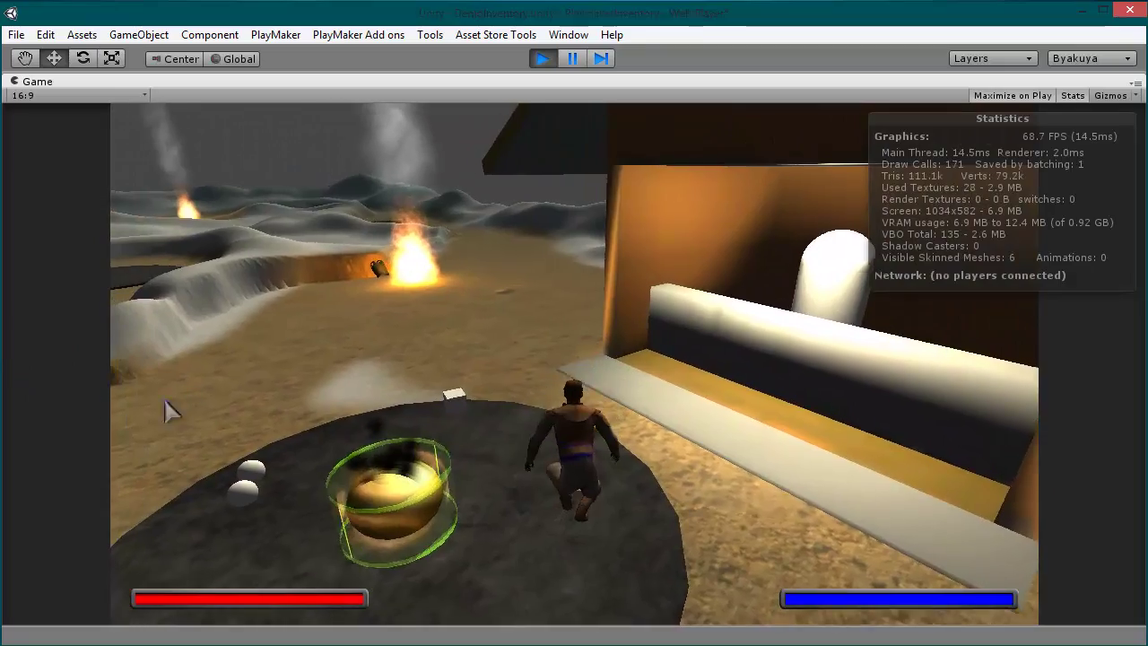
key(d)
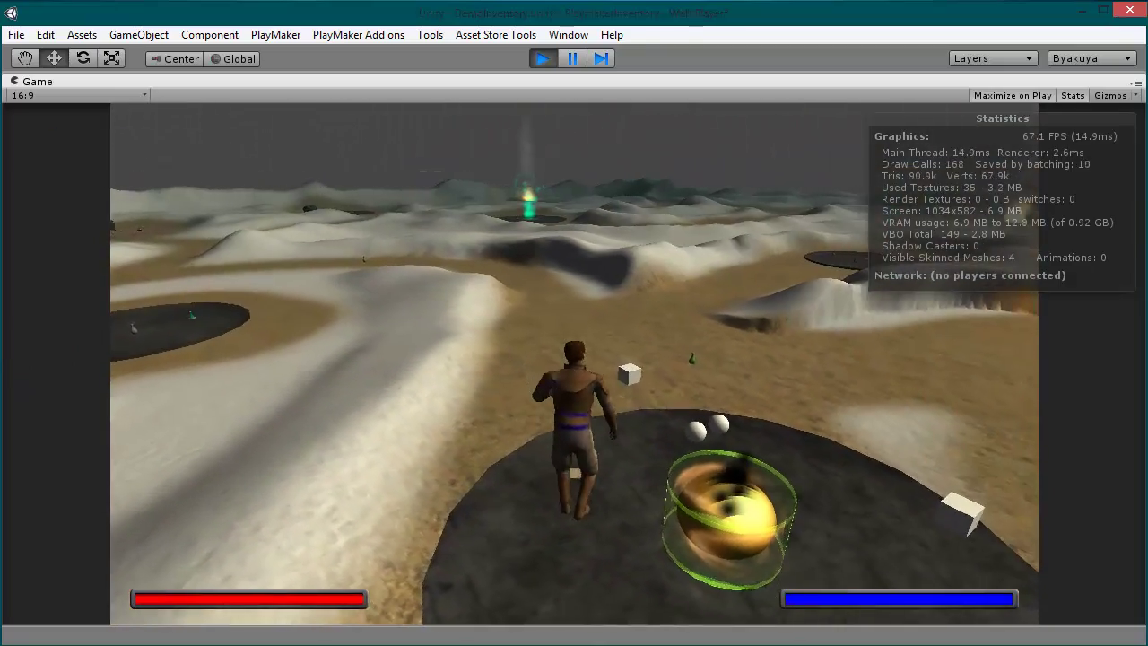
key(d)
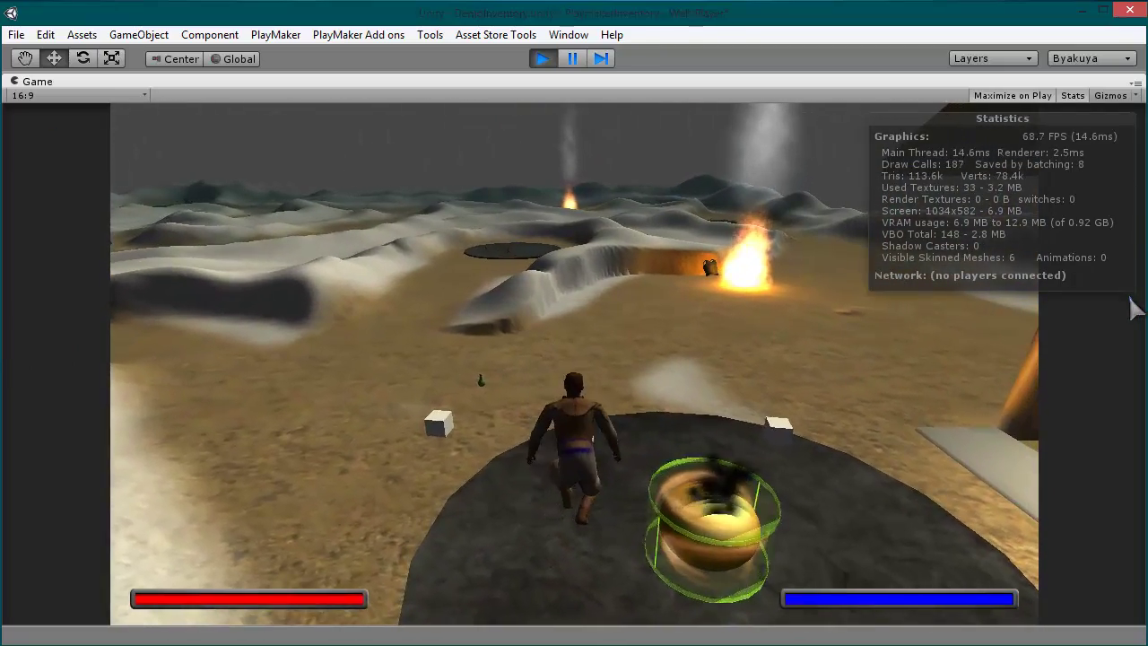
key(a)
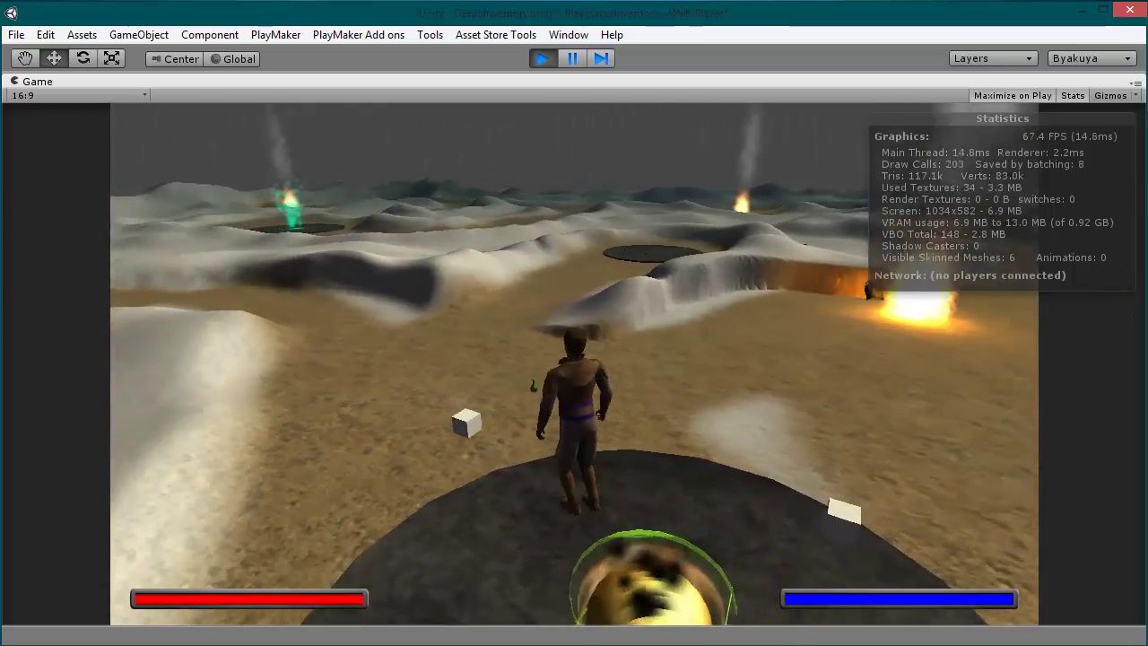
key(a)
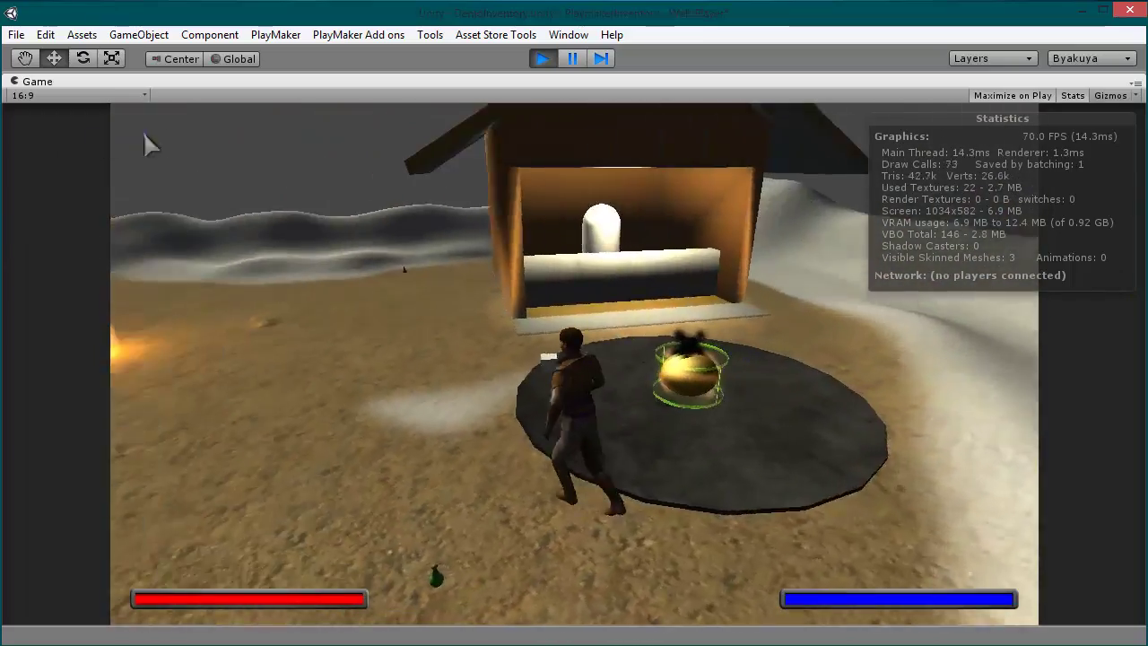
key(d)
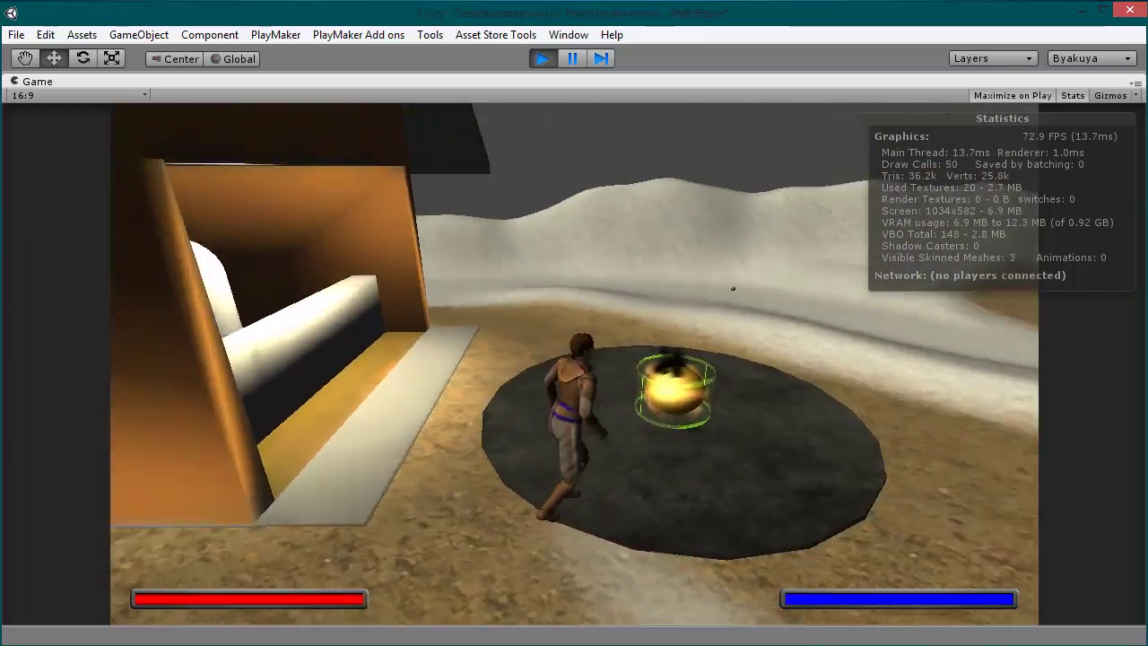
key(e)
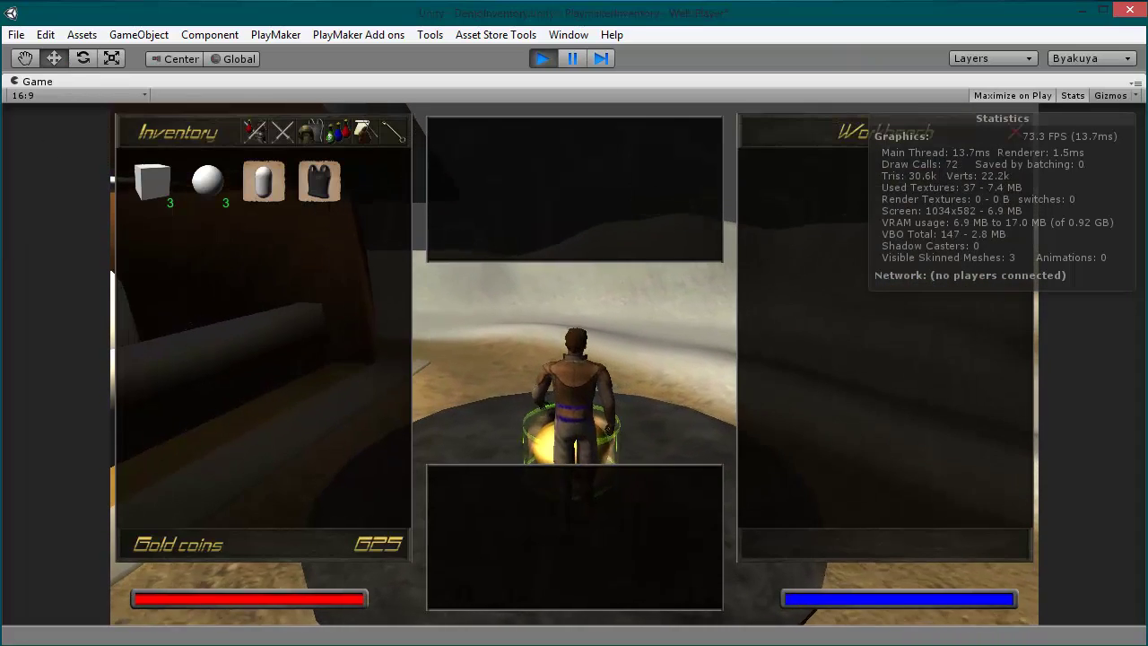
- Hide the Stats overlay and load the Iron plate blueprint onto the workbench
click(1074, 95)
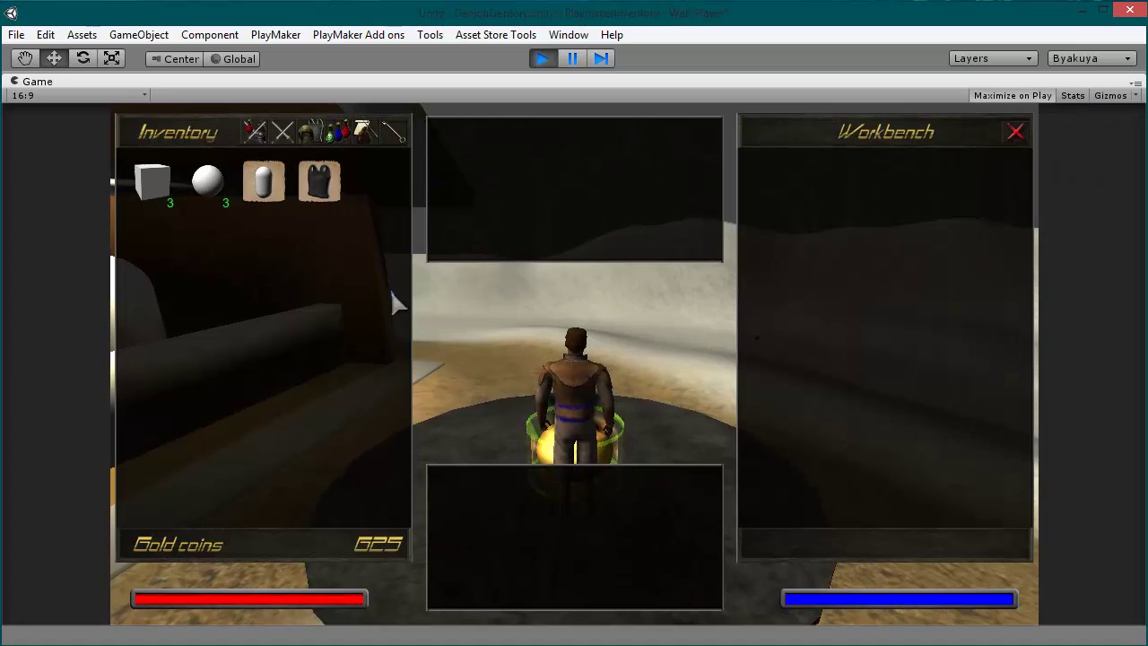
mouse_move(345, 201)
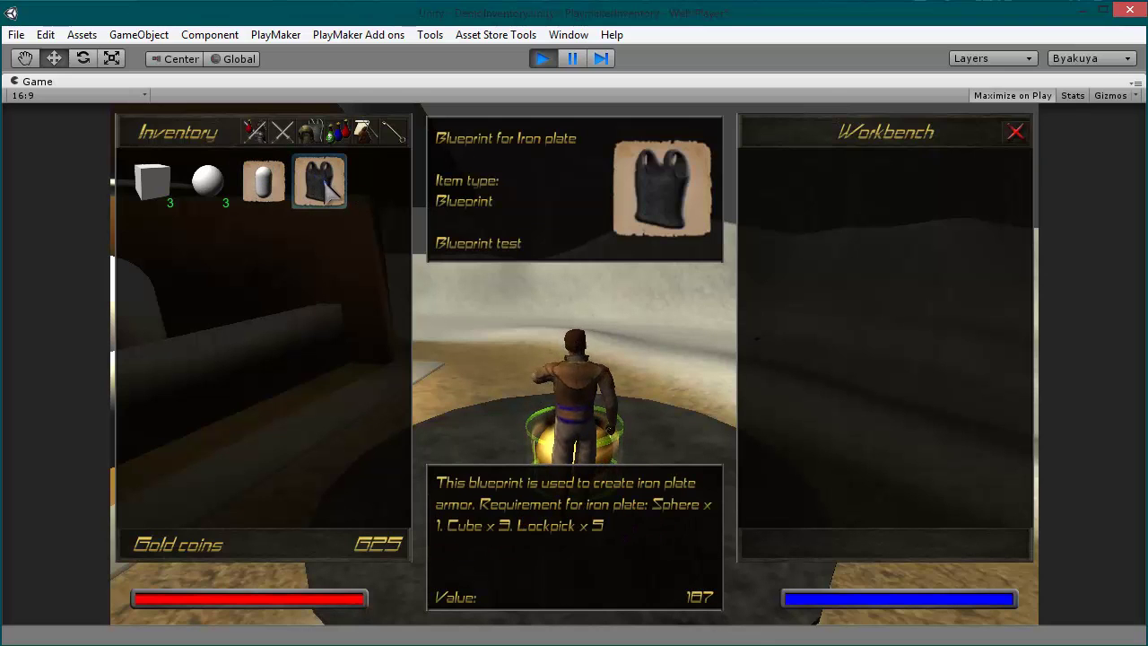
right_click(327, 178)
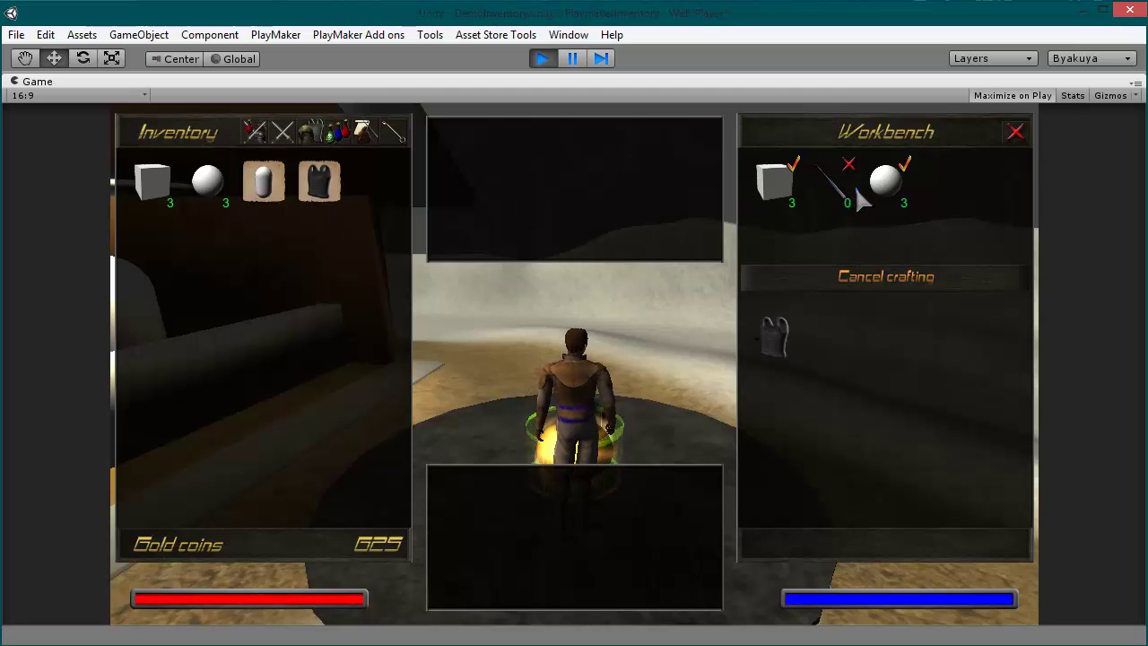
- Cancel the iron plate craft and load the capsule blueprint onto the workbench
click(893, 296)
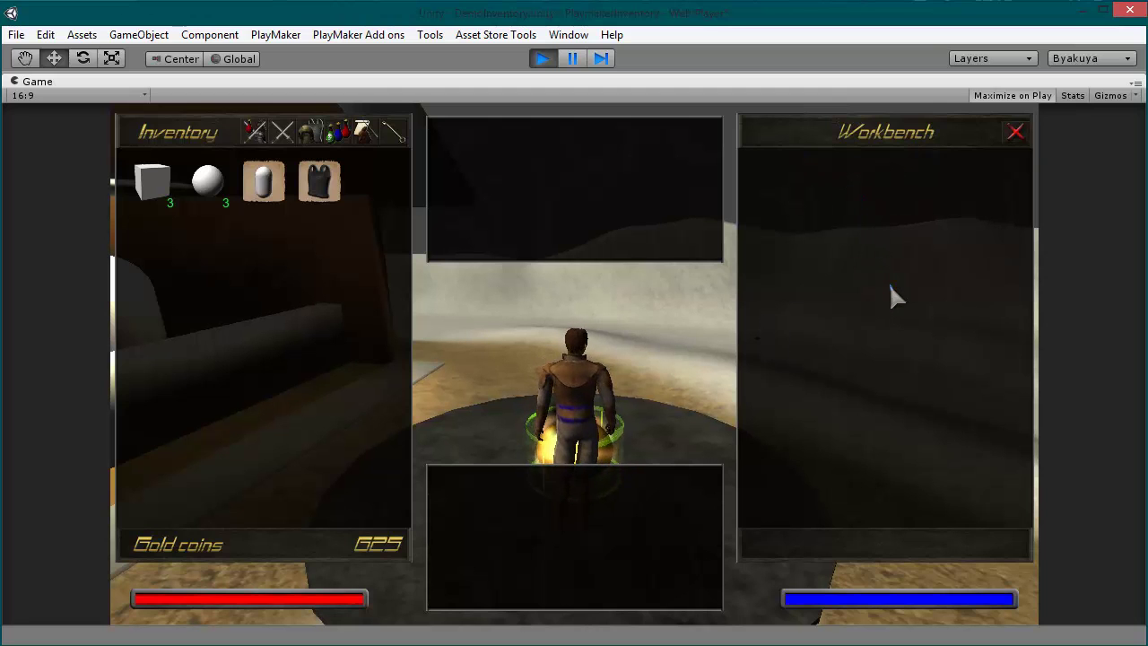
mouse_move(329, 176)
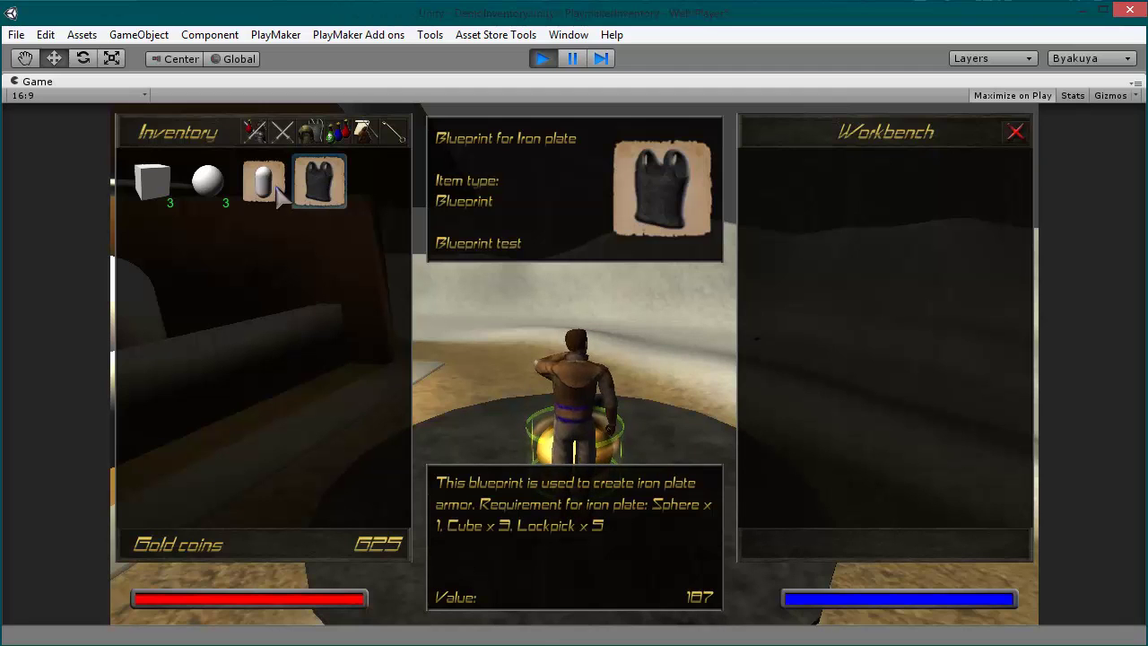
mouse_move(256, 186)
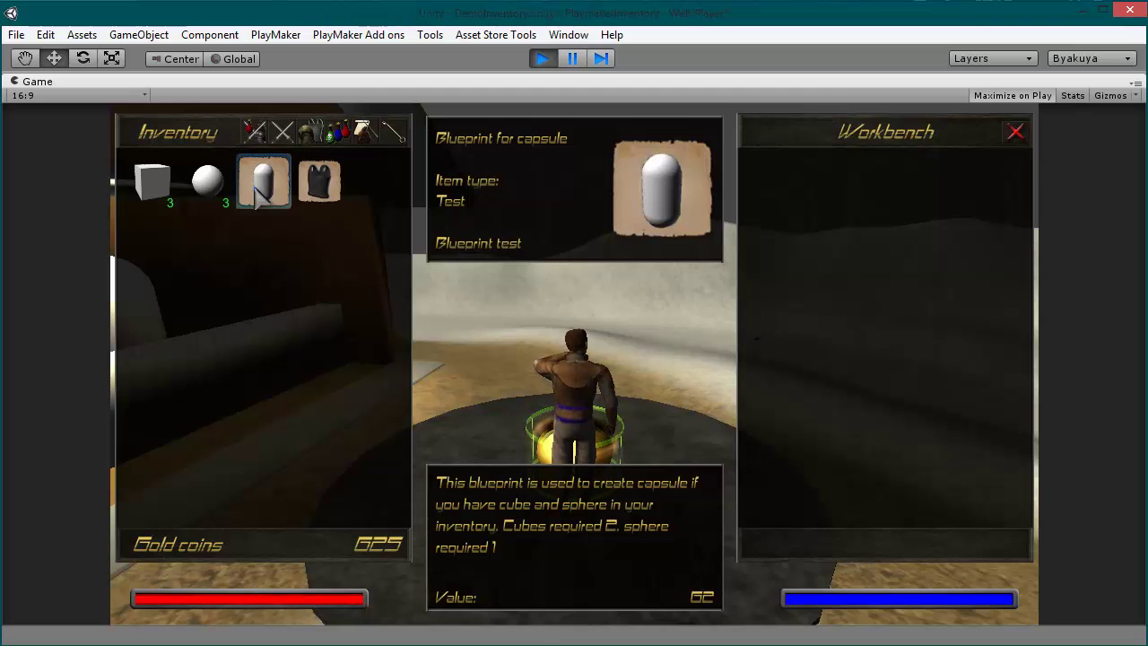
right_click(258, 196)
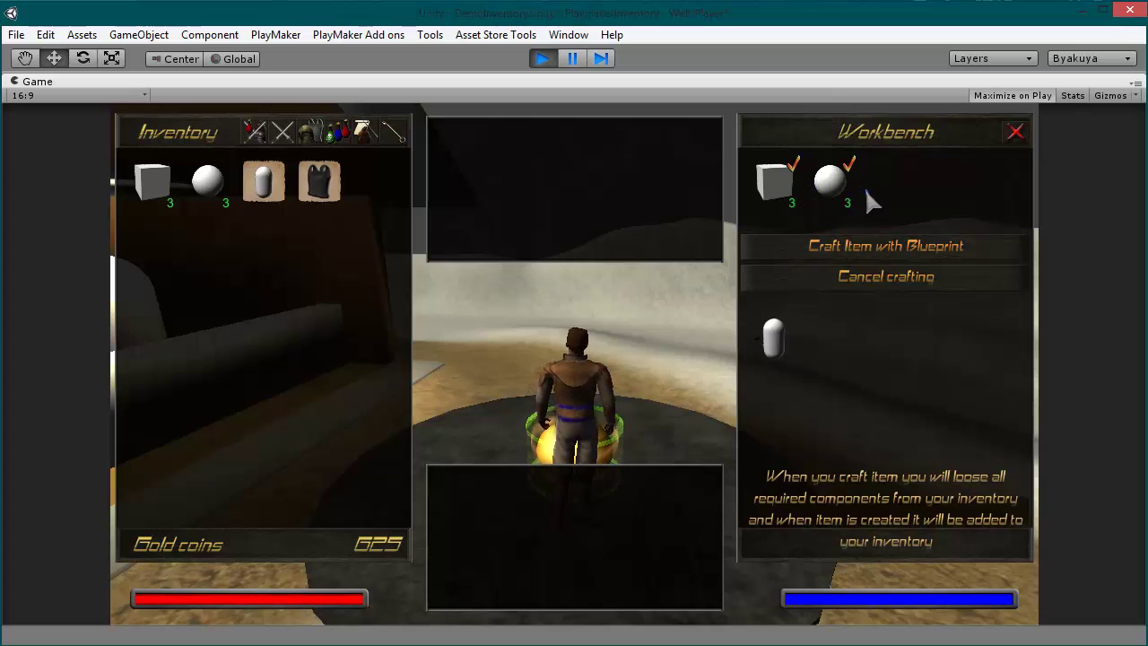
- Clear the capsule, place a cube and a sphere, and craft without a blueprint
click(866, 273)
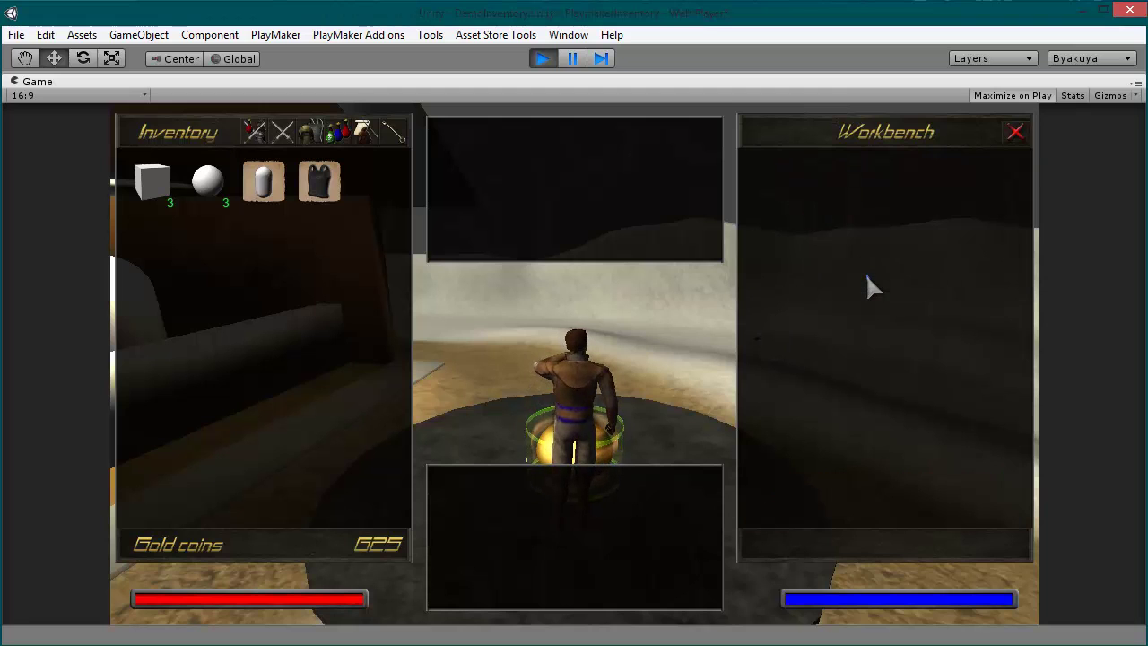
mouse_move(253, 210)
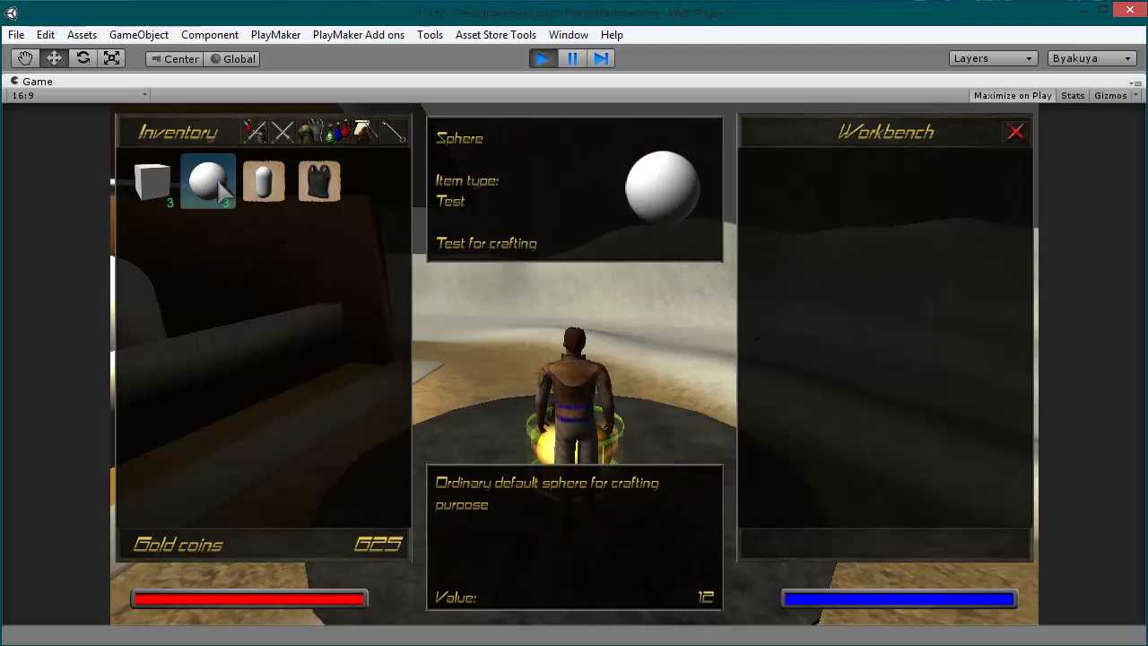
click(160, 190)
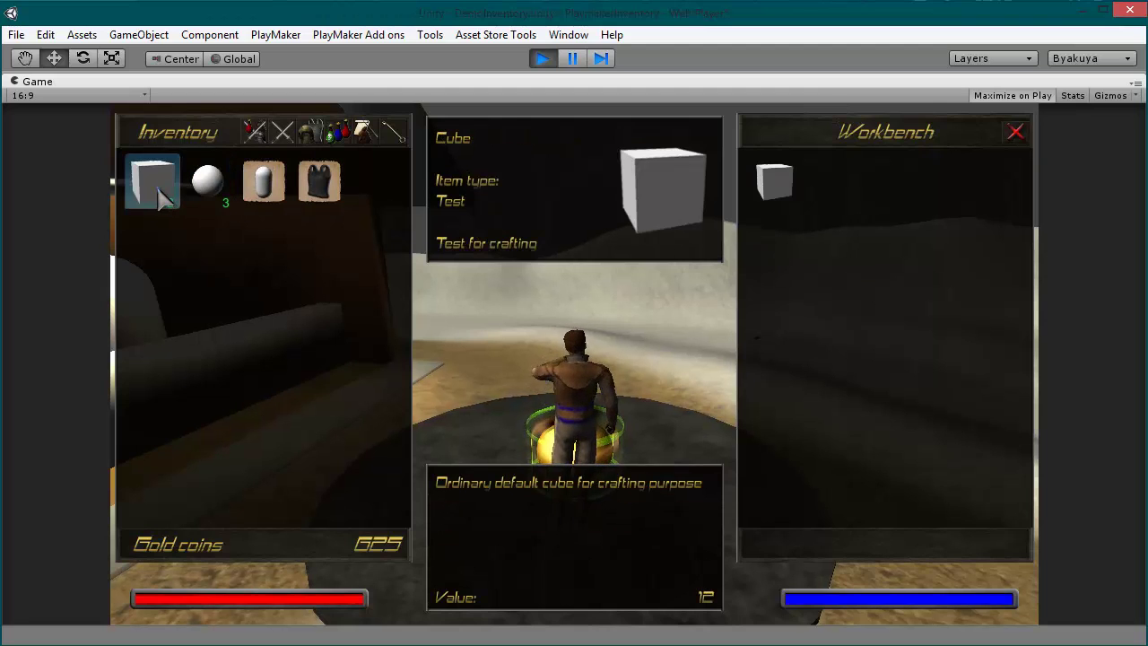
click(206, 179)
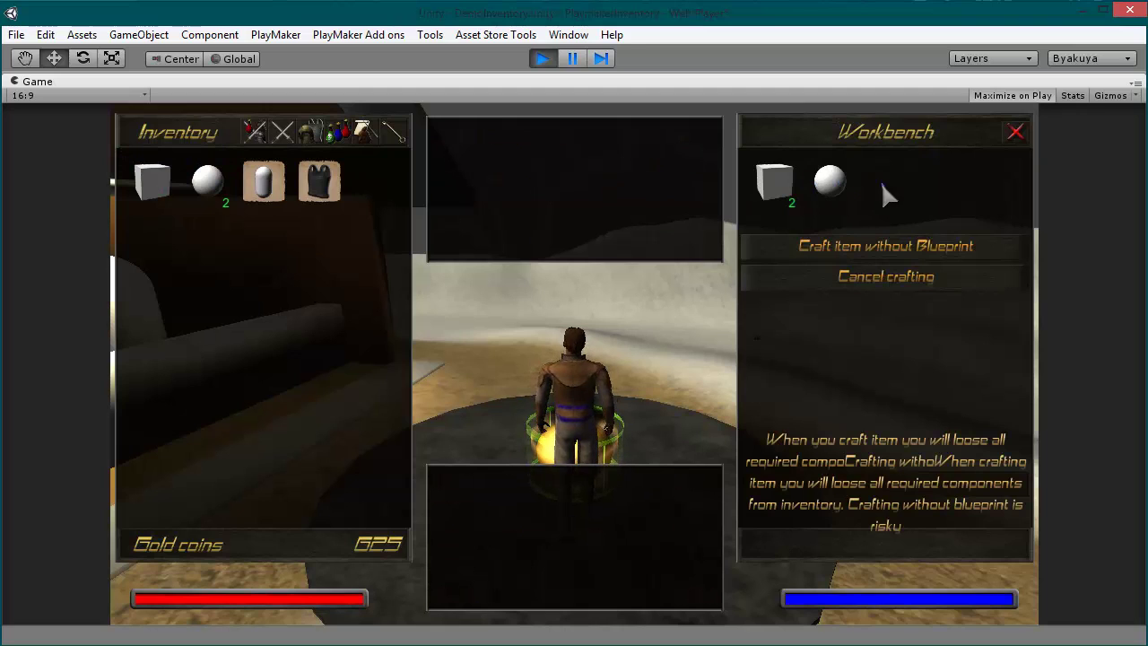
mouse_move(203, 197)
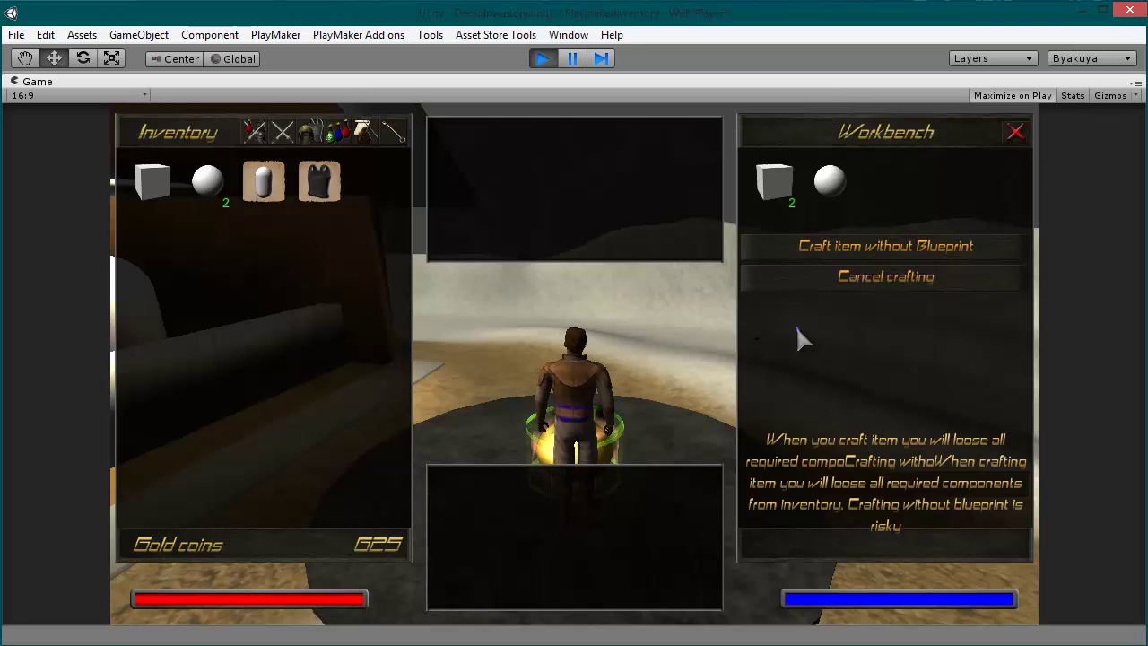
click(767, 180)
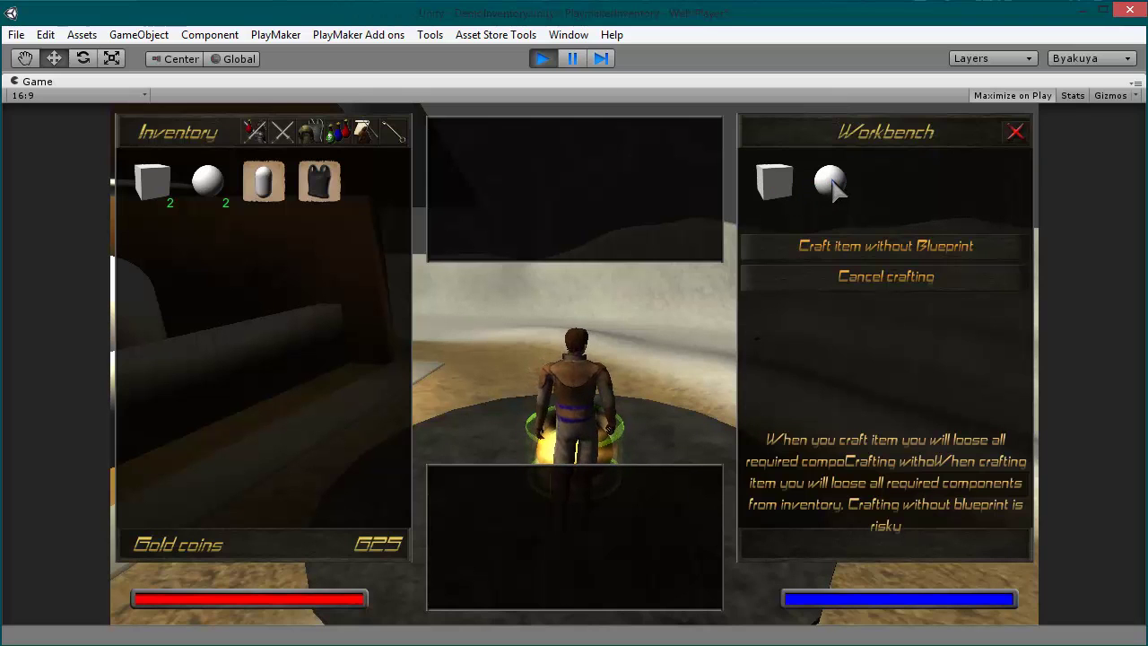
click(877, 251)
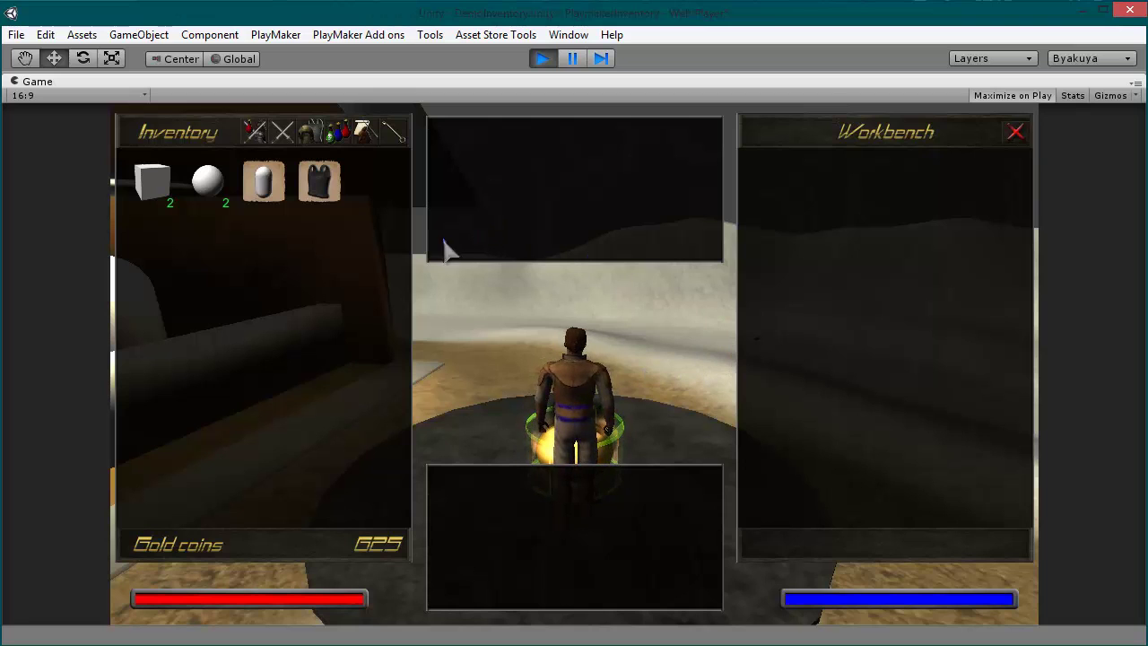
- Put two cubes and one sphere on the workbench and craft a capsule without a blueprint
mouse_move(179, 194)
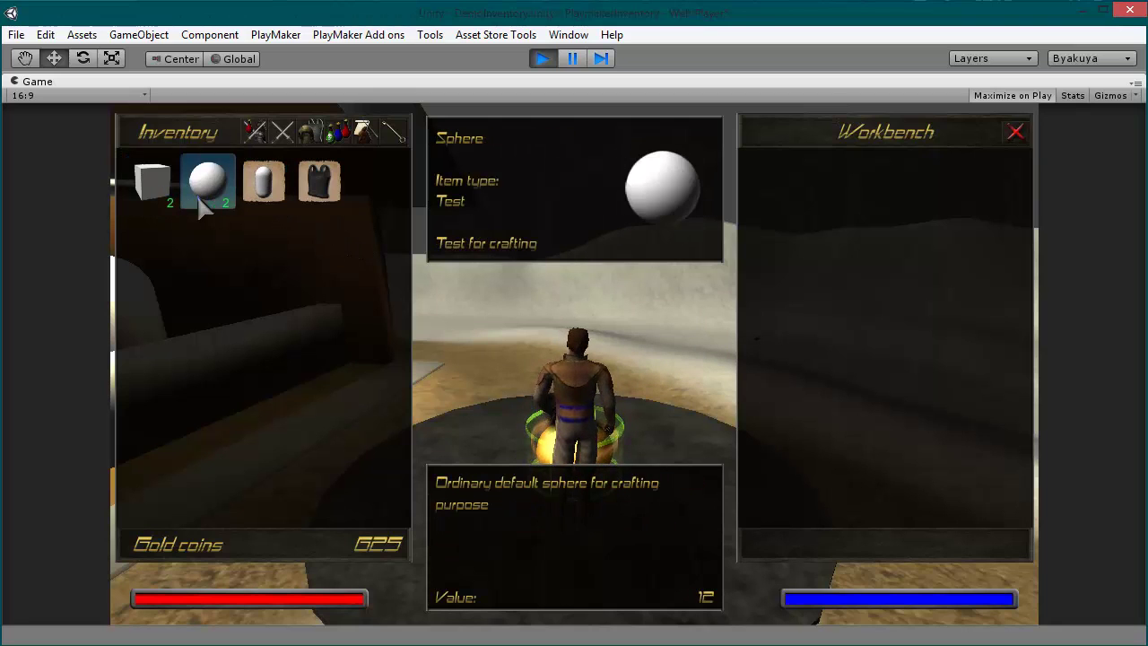
click(162, 199)
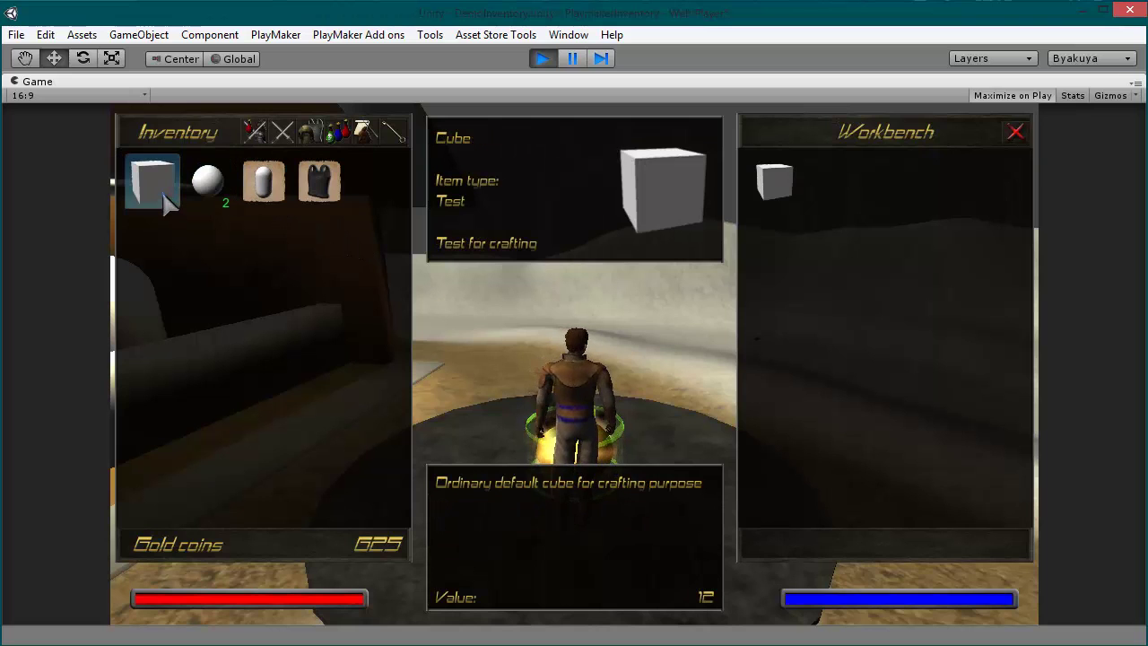
click(160, 197)
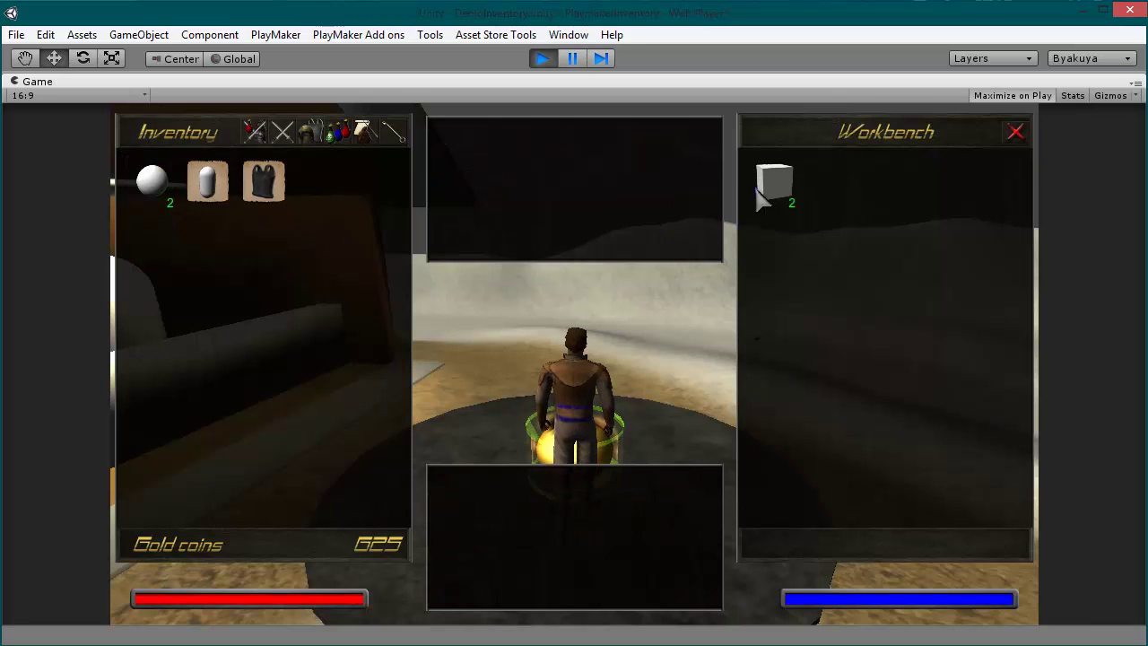
click(162, 193)
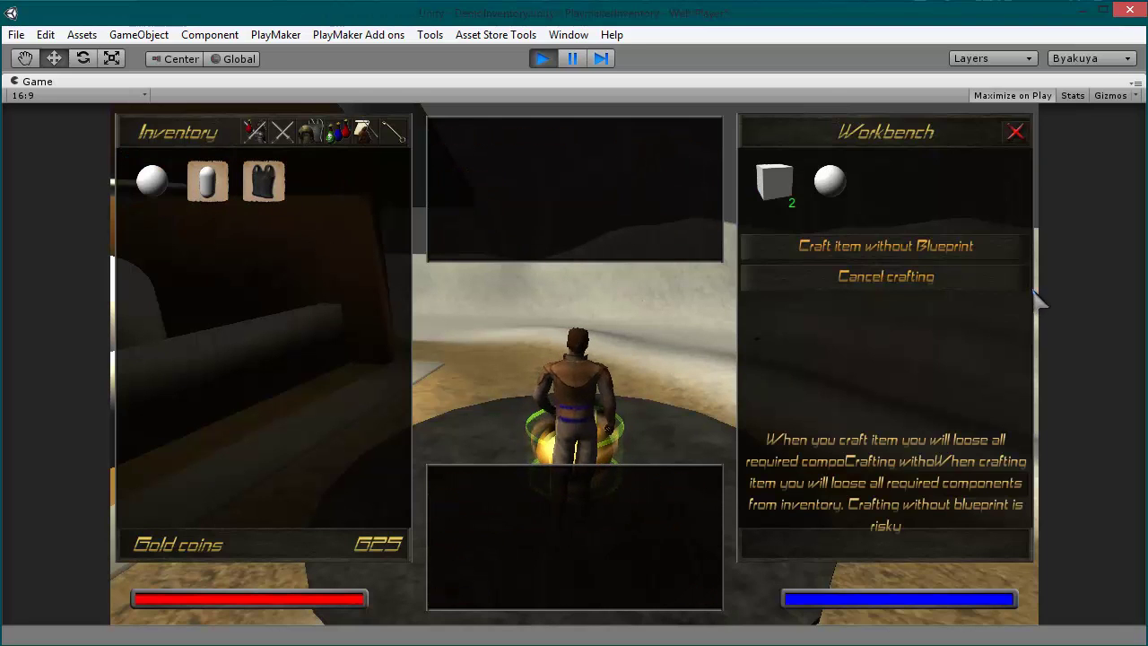
click(930, 249)
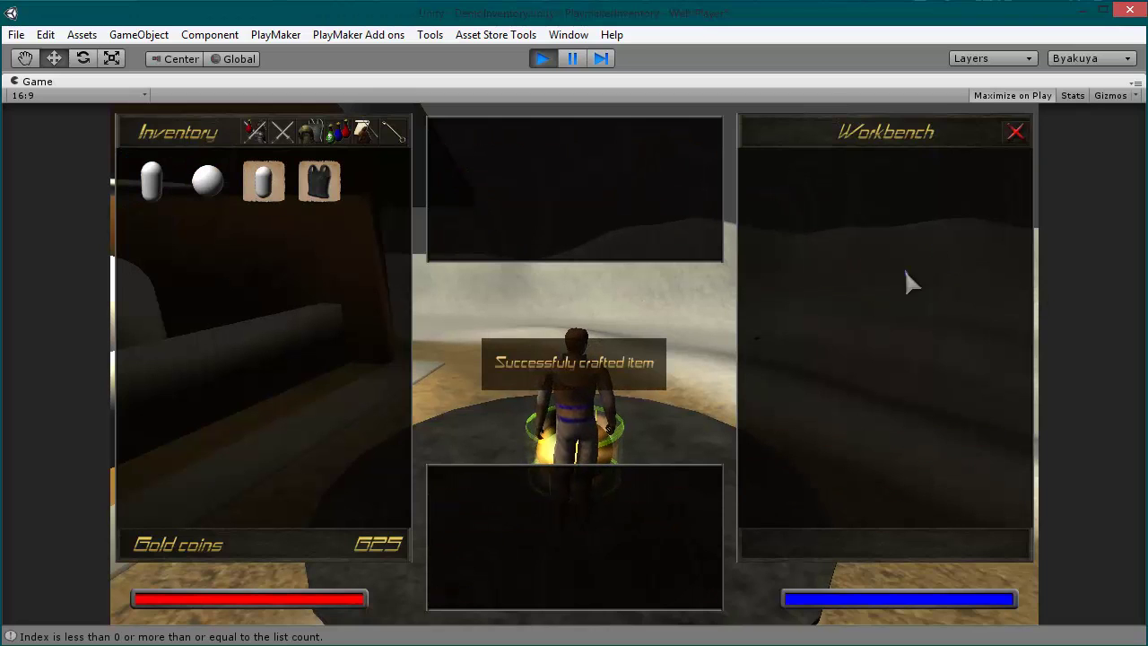
mouse_move(162, 184)
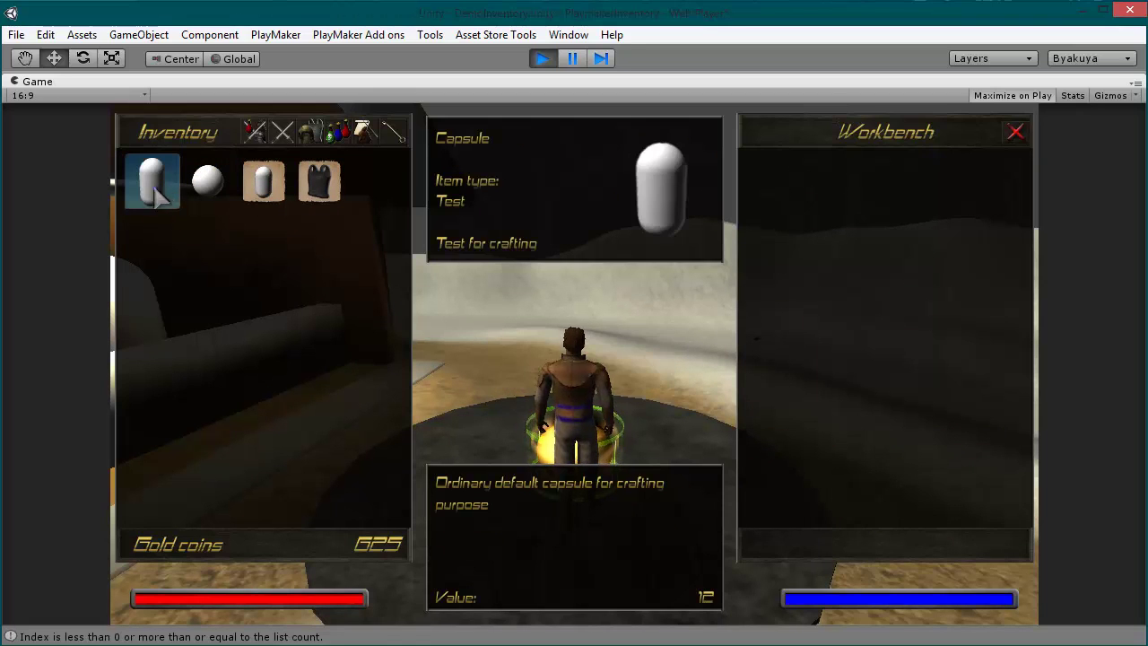
mouse_move(218, 189)
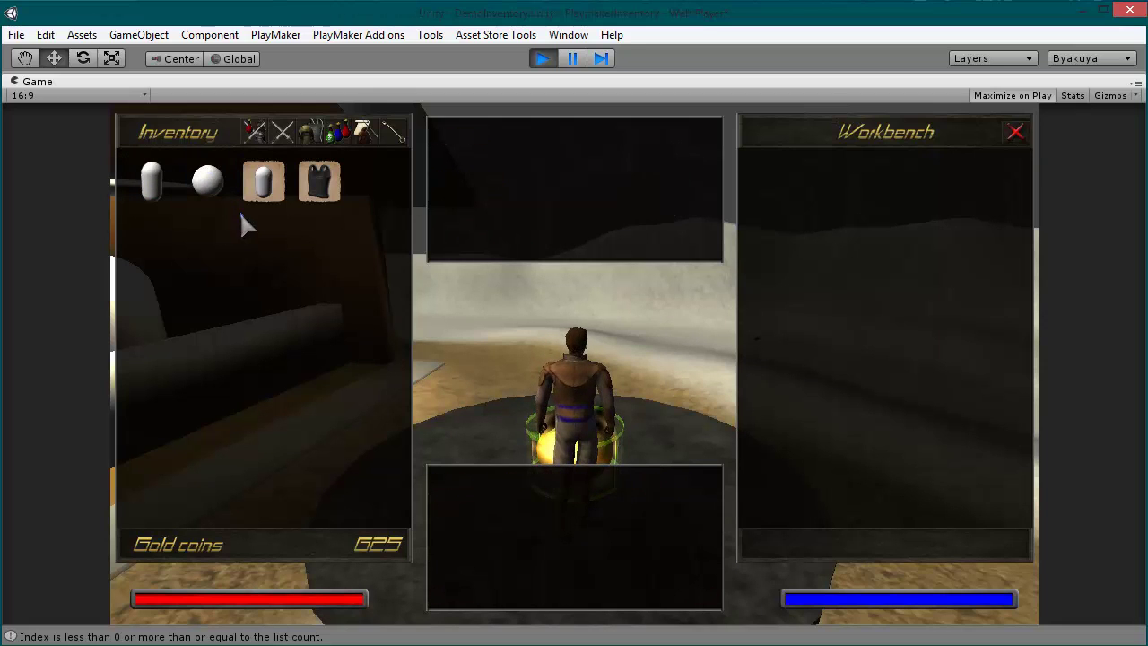
- Close the workbench, pause the game, and frame the Scene view on the sphere platform
click(1019, 134)
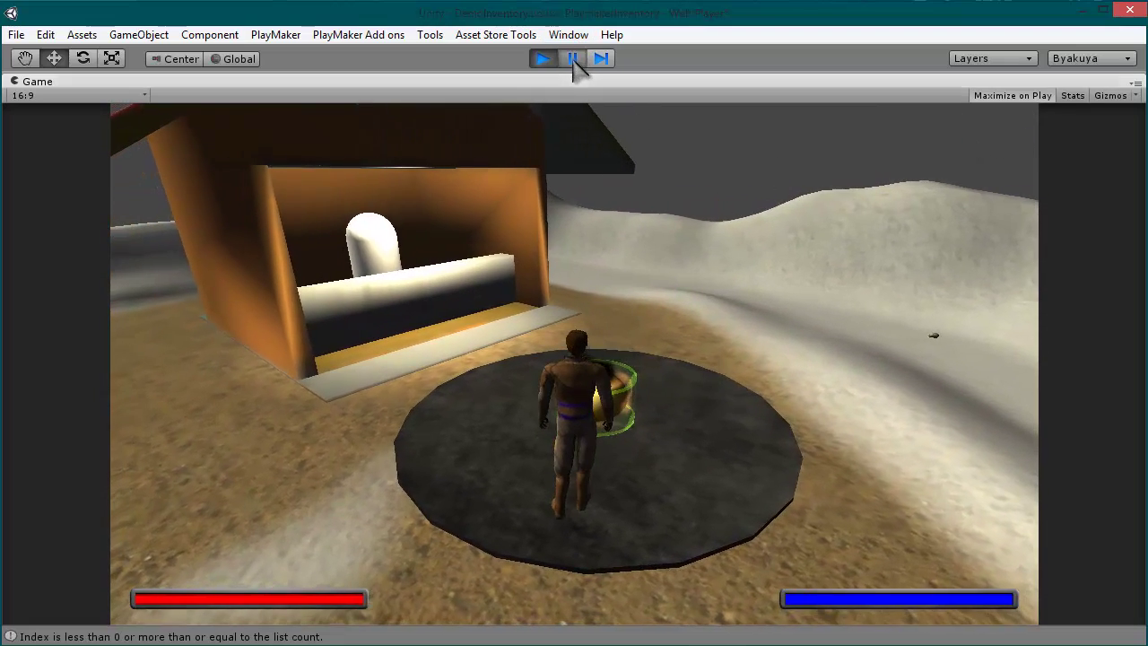
click(573, 59)
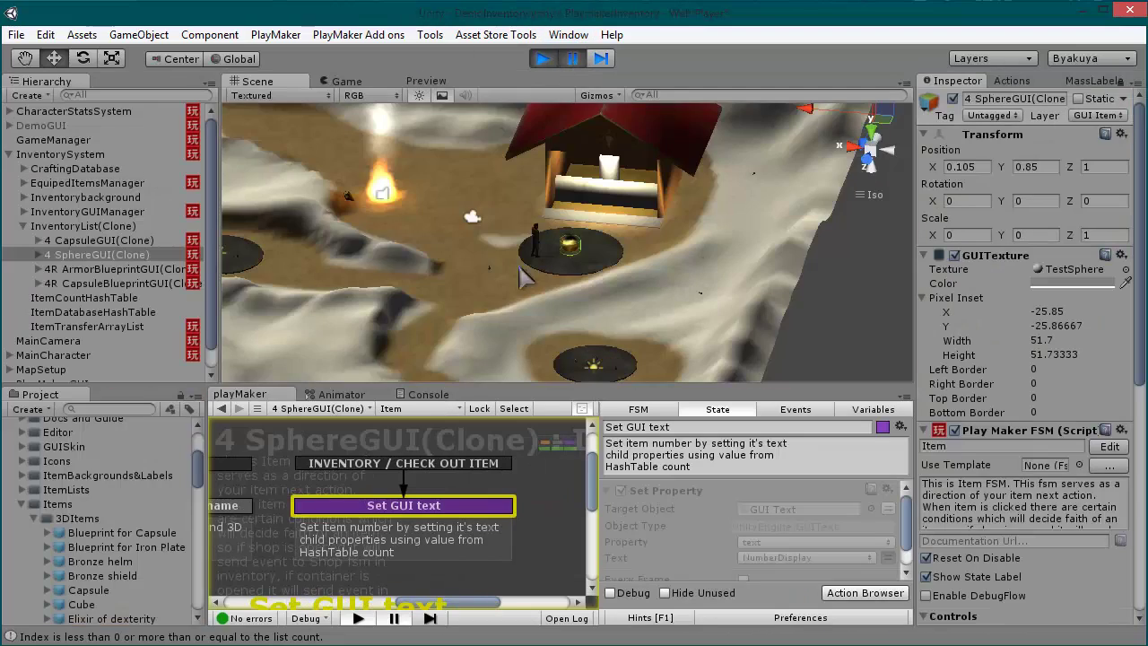
key(f)
- Drag Cube and Sphere prefabs onto the platform beside the character and resume play
scroll(162, 556, up, 2)
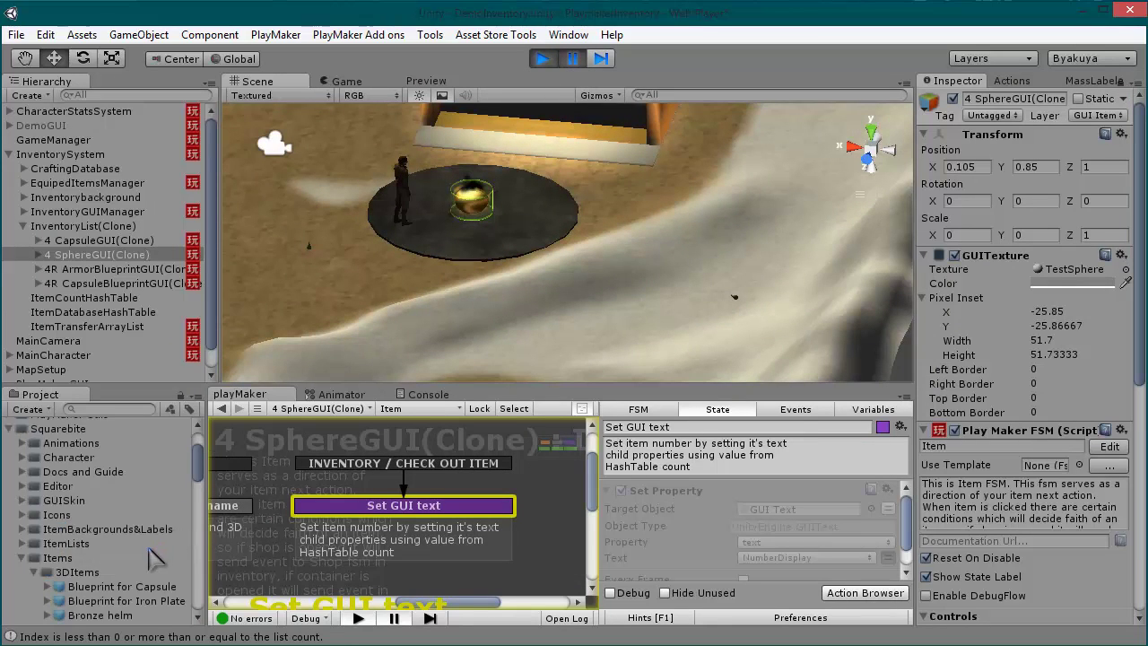
scroll(152, 557, down, 5)
drag(82, 550, 466, 244)
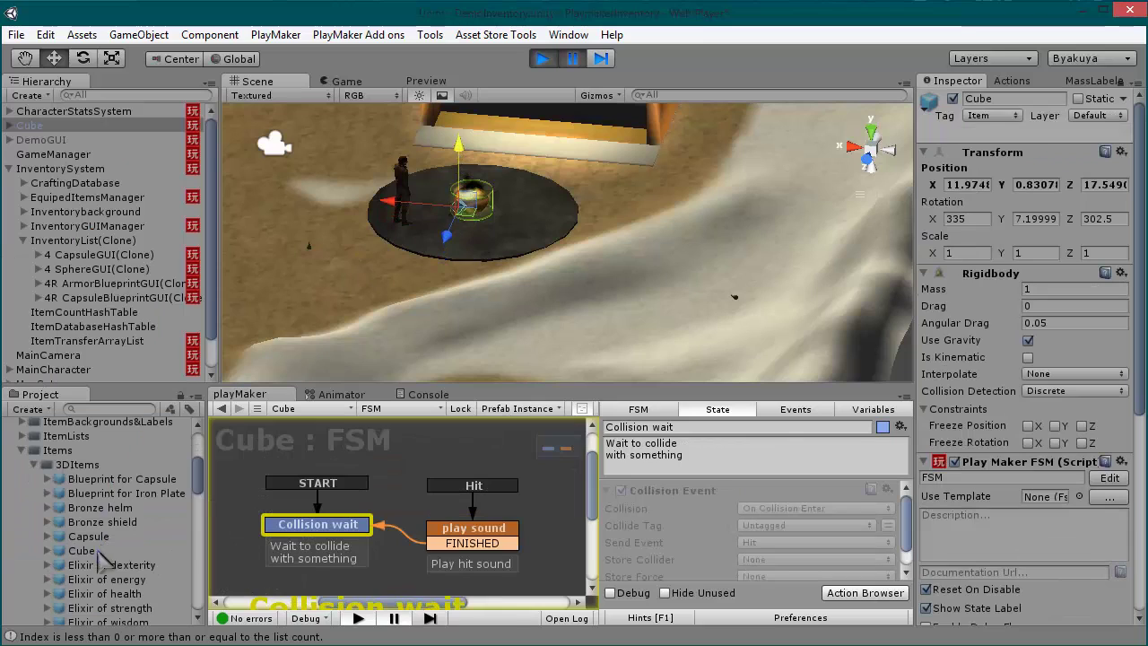
drag(82, 551, 540, 199)
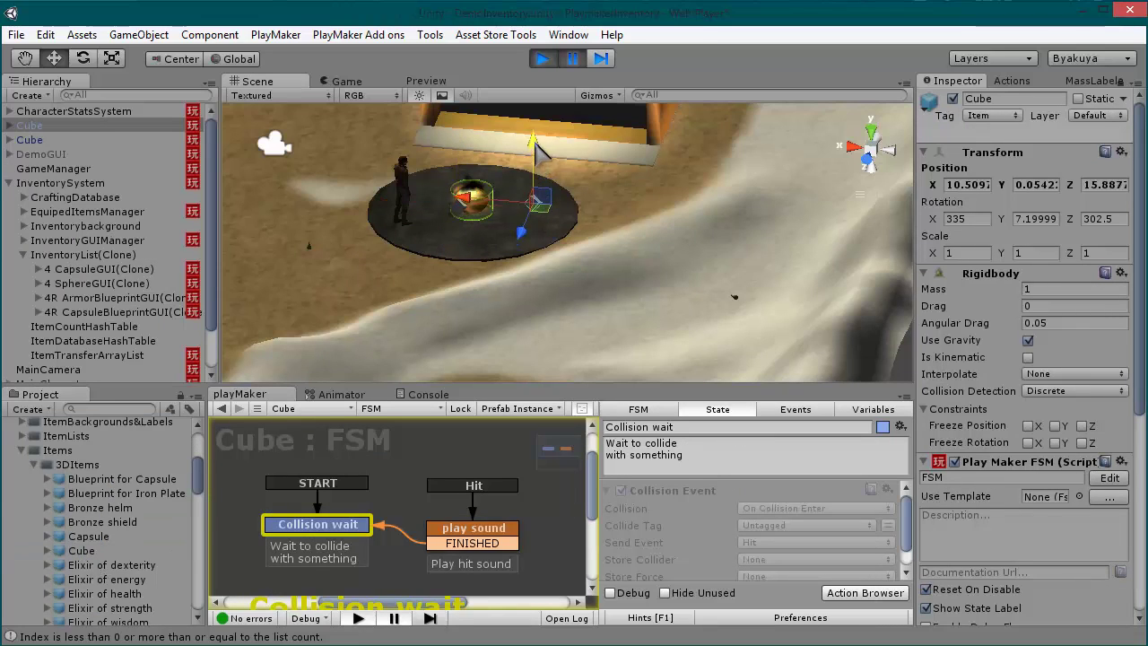
scroll(99, 561, up, 1)
drag(82, 563, 447, 240)
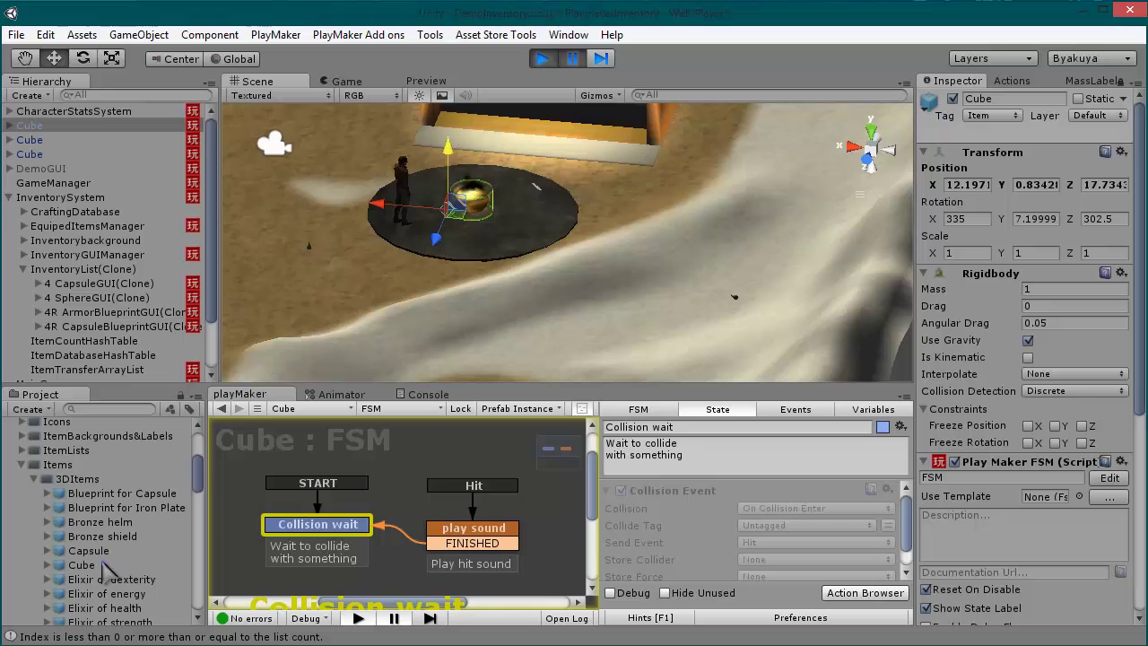
scroll(102, 562, down, 5)
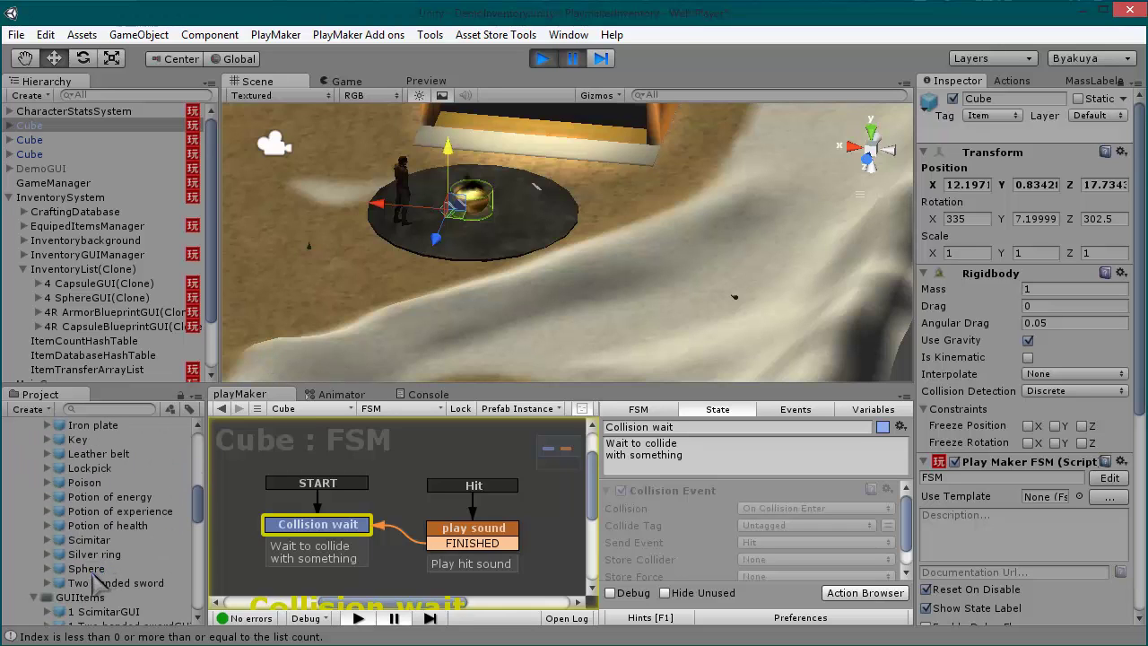
drag(86, 569, 520, 215)
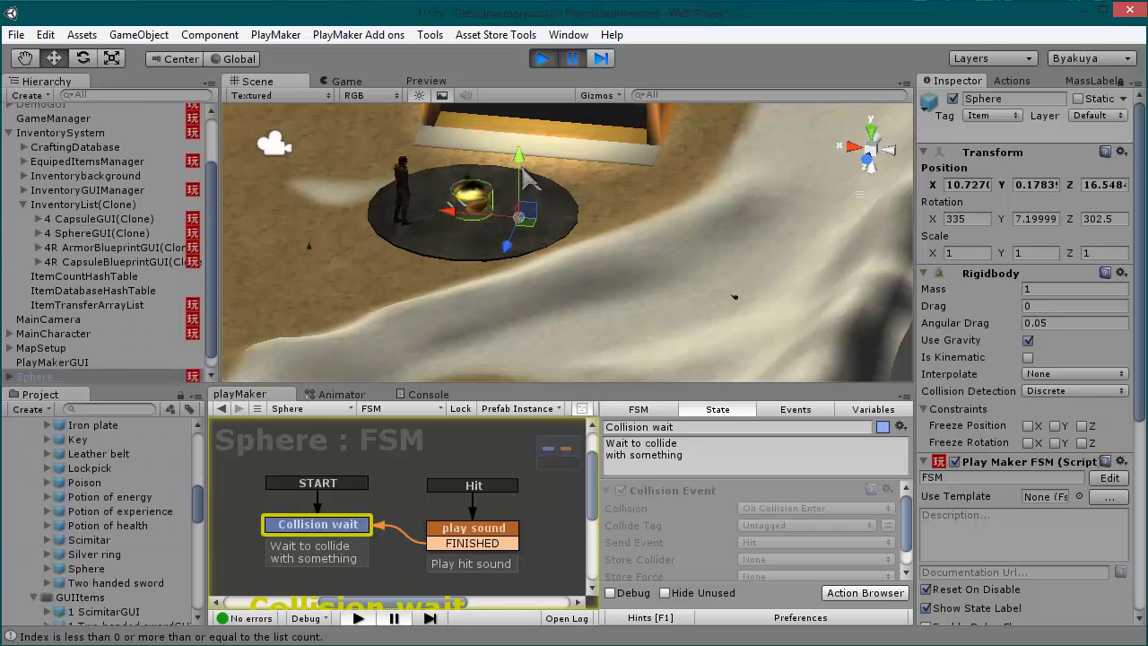
drag(90, 568, 458, 204)
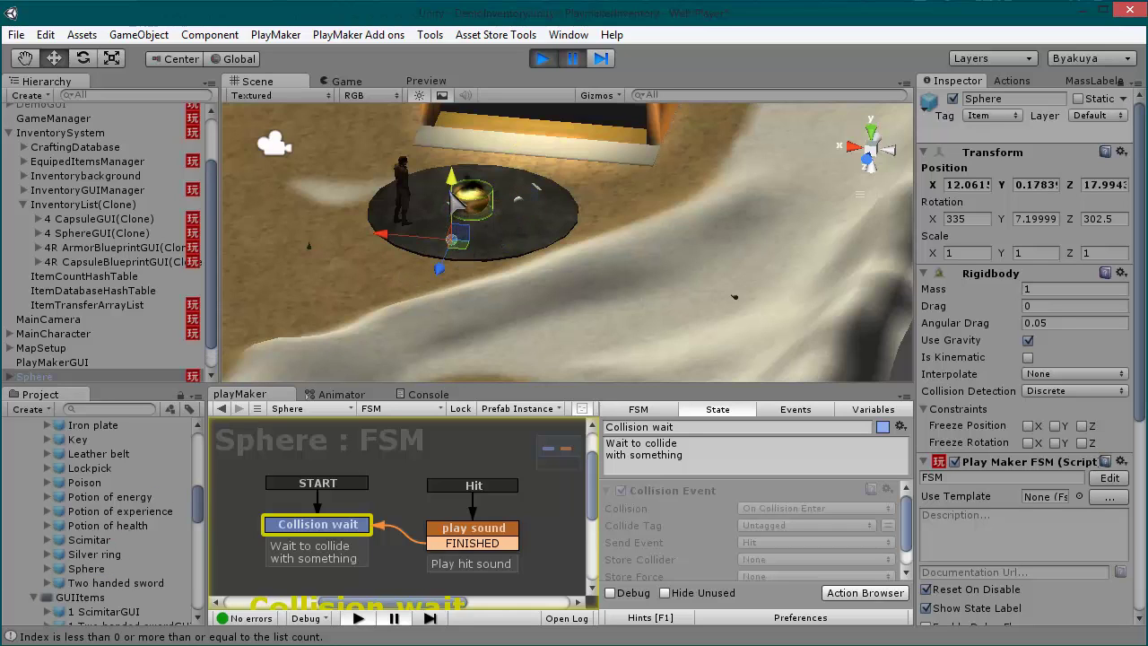
click(574, 58)
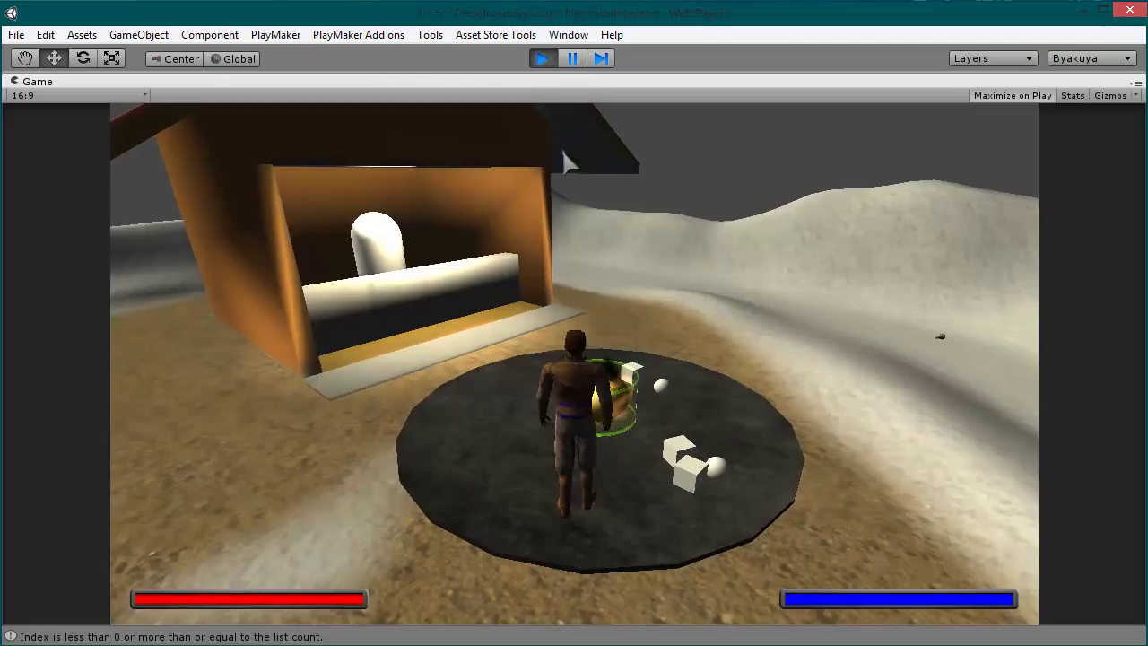
- Take 9 of the chest's 12 lockpicks into the inventory, then head back to the hut
key(w)
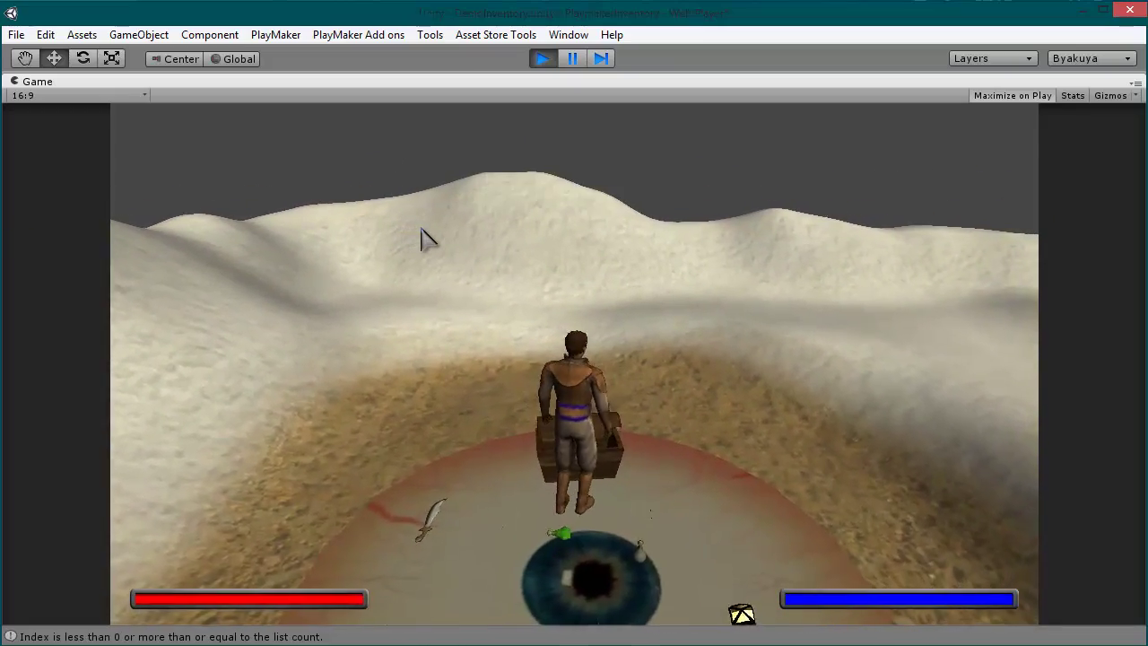
key(e)
drag(888, 184, 630, 283)
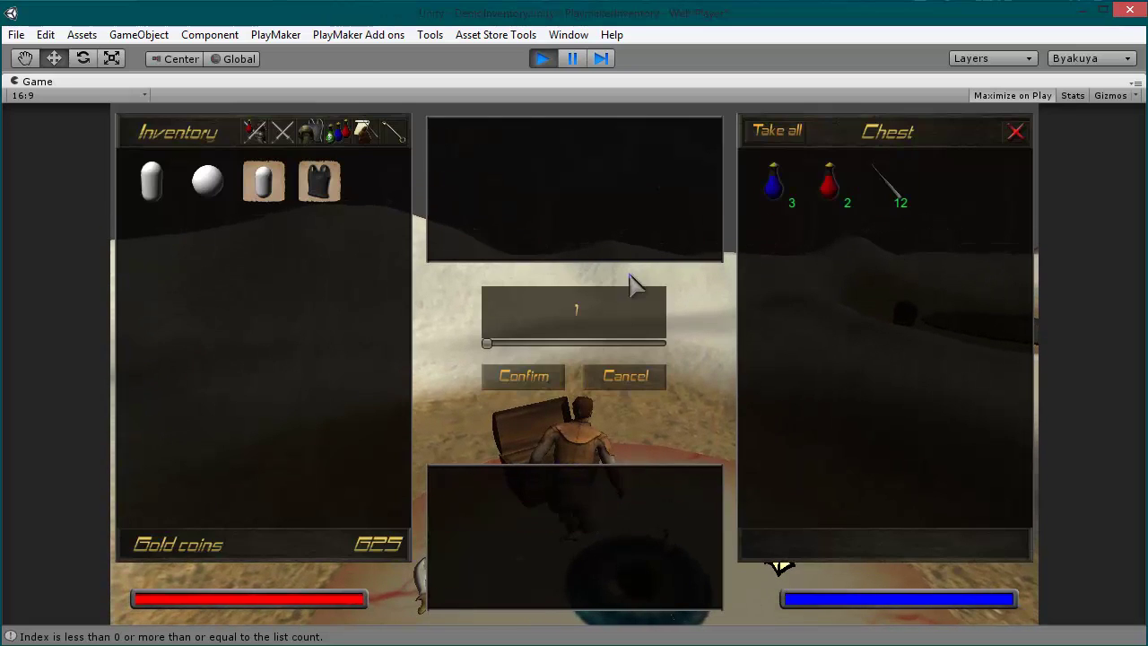
drag(493, 346, 610, 347)
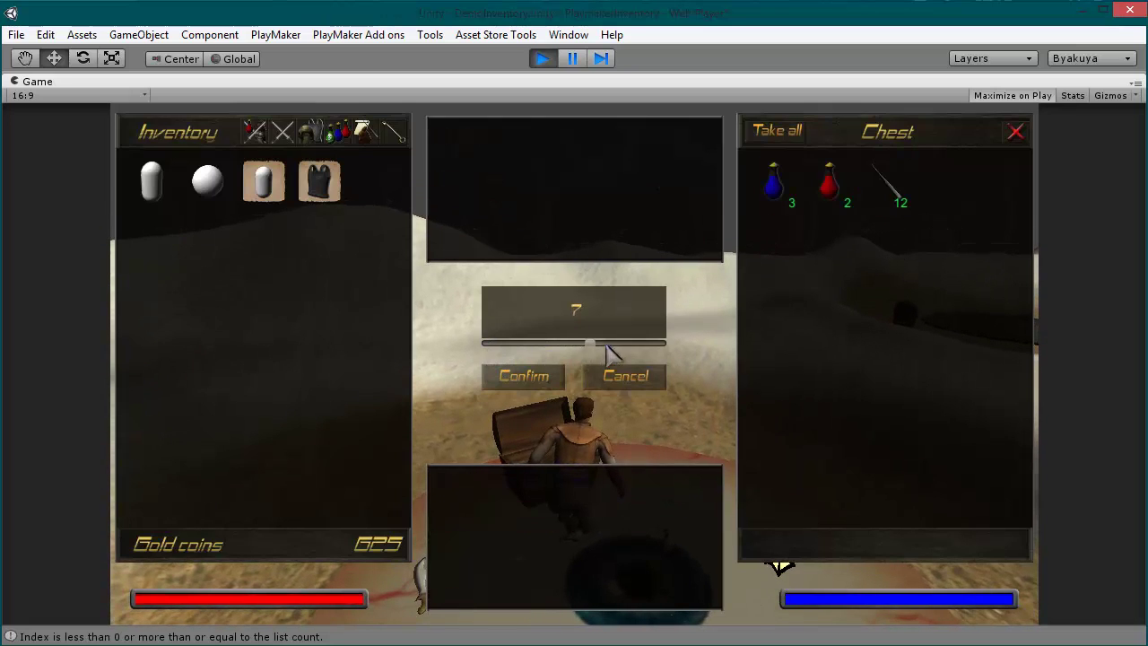
click(523, 377)
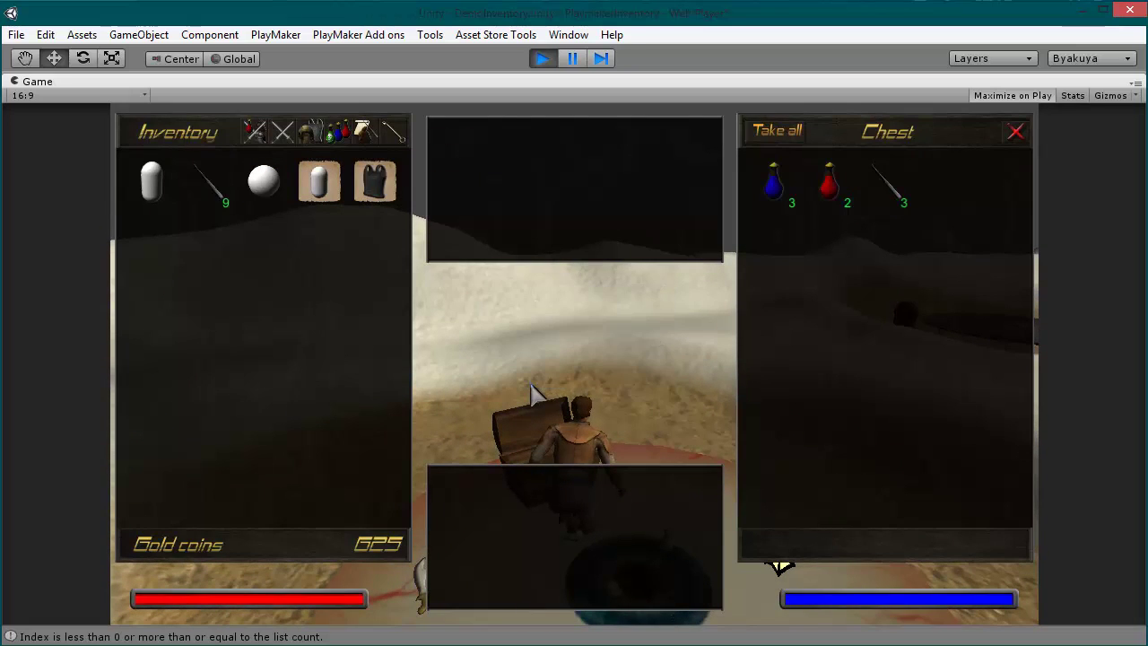
click(1016, 132)
key(w)
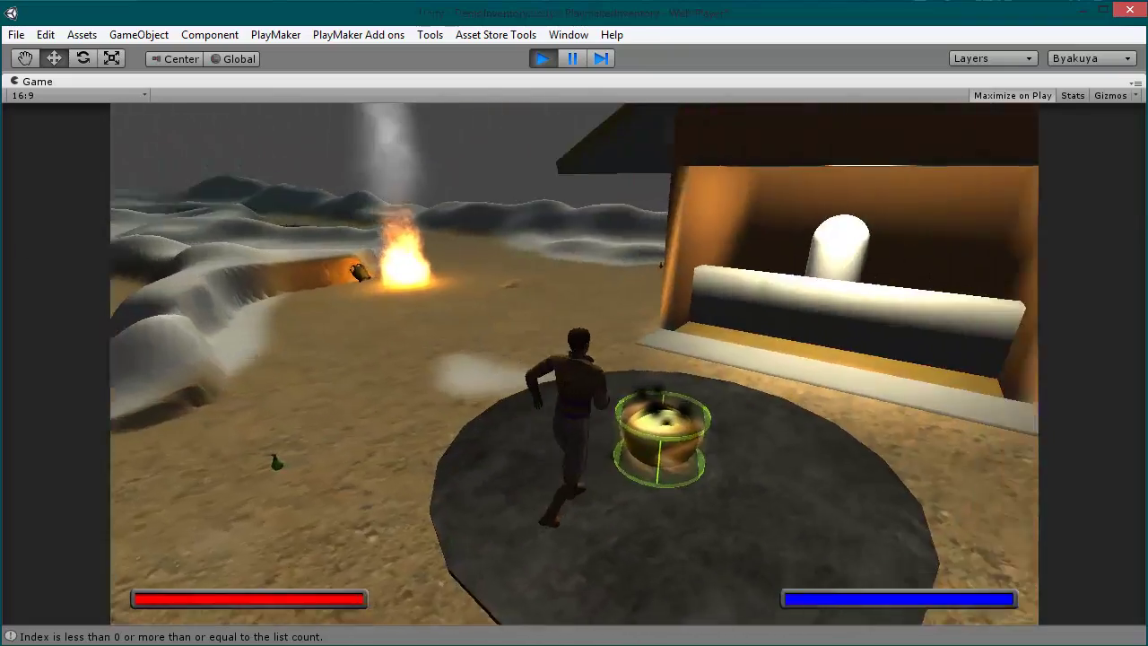
- Open the hut's workbench and load the Iron plate blueprint with cubes, lockpicks and spheres
key(e)
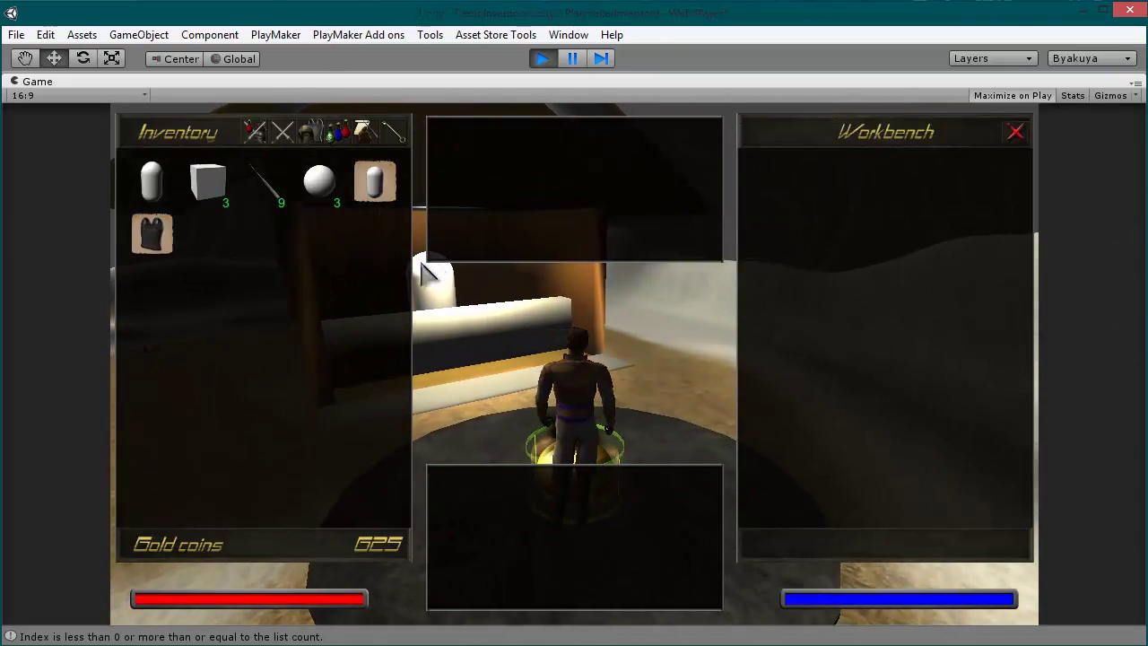
click(165, 249)
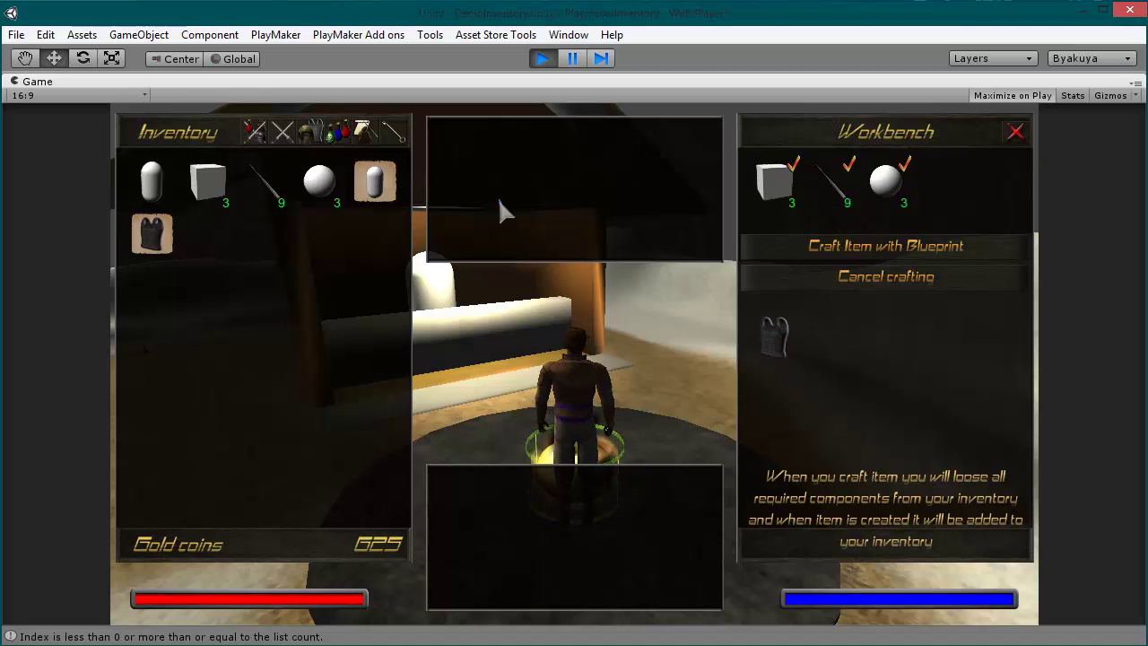
mouse_move(374, 206)
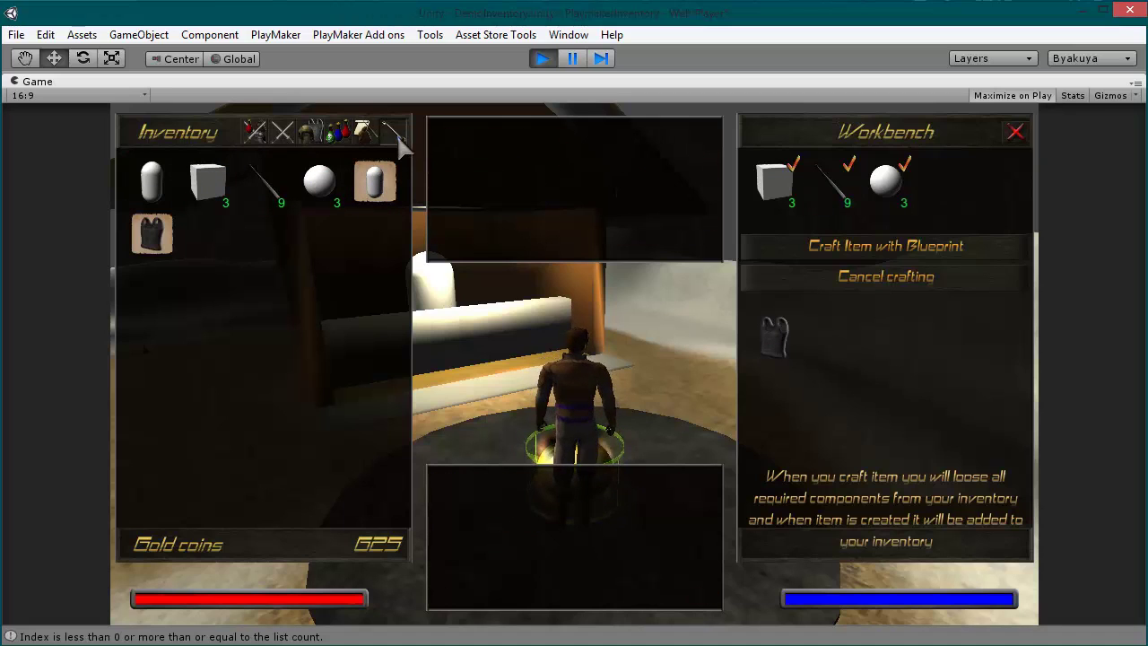
- Clear the workbench, add cubes, a sphere and lockpicks, and craft Iron plate armour blueprint-free
click(849, 280)
mouse_move(144, 240)
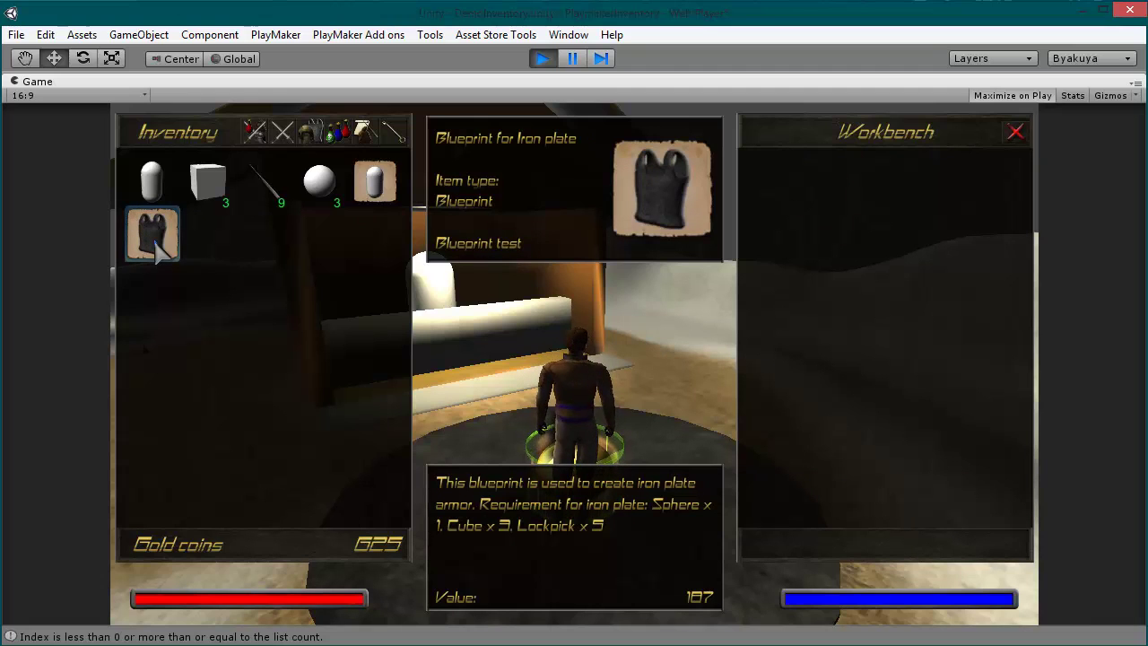
click(217, 192)
click(217, 192)
click(217, 192)
click(262, 192)
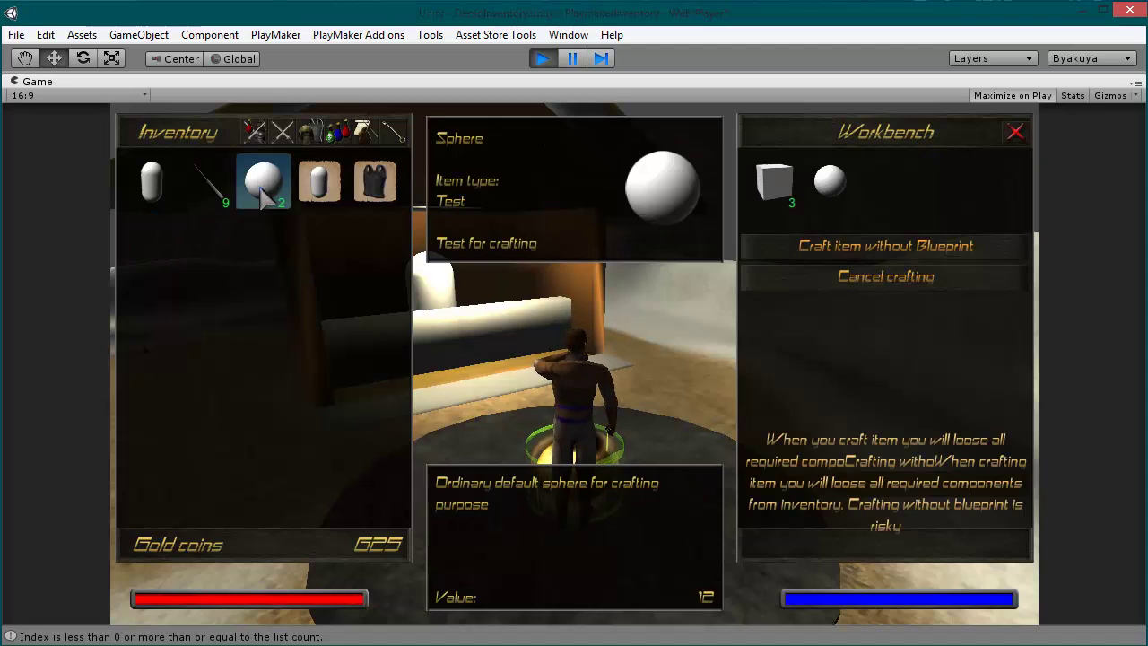
click(224, 202)
click(224, 202)
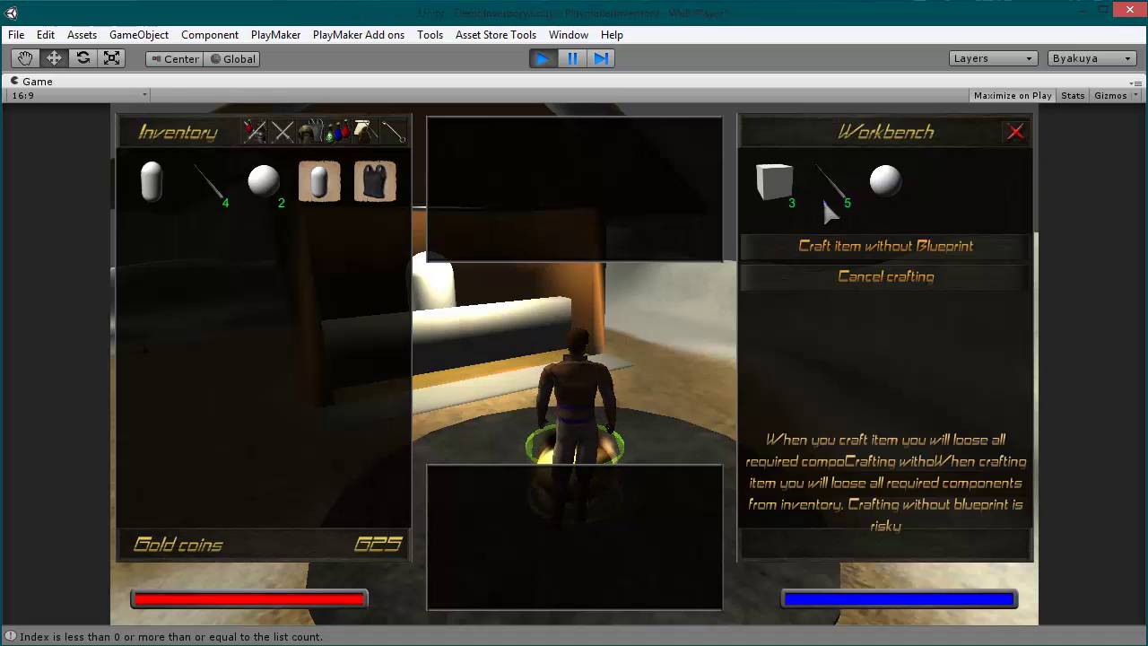
mouse_move(216, 175)
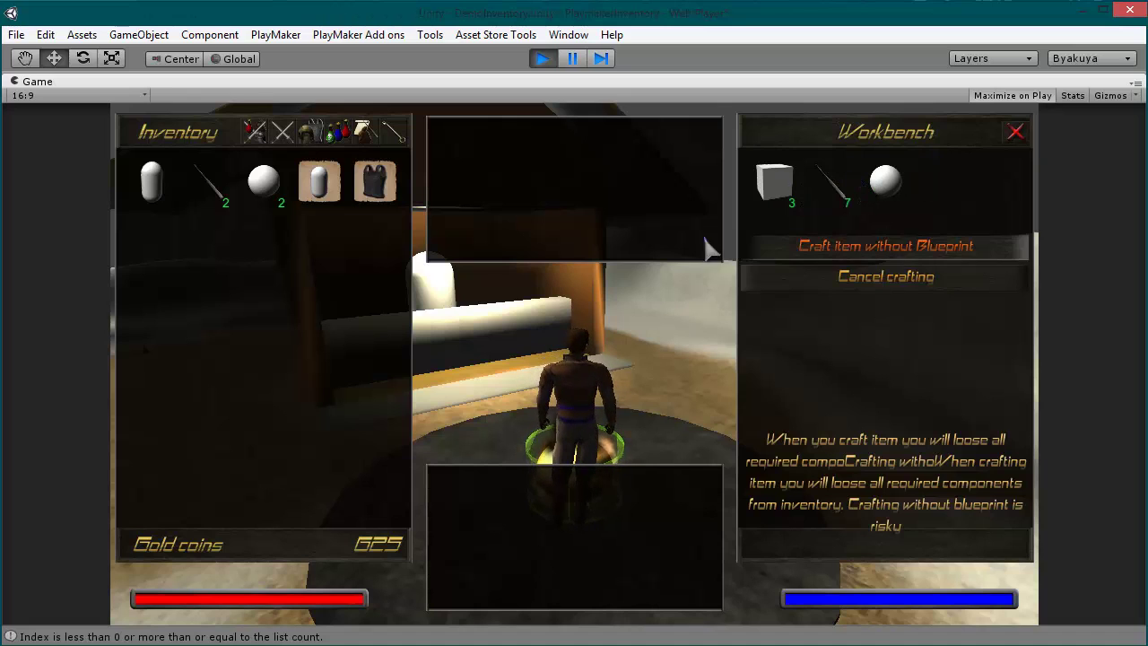
mouse_move(215, 195)
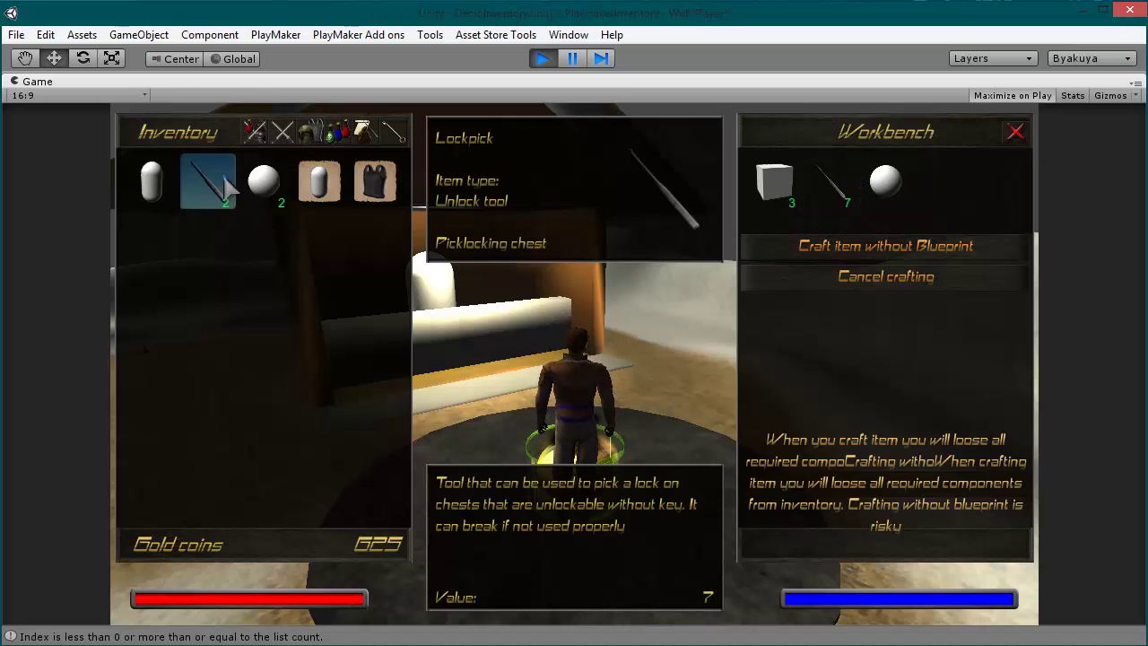
click(910, 260)
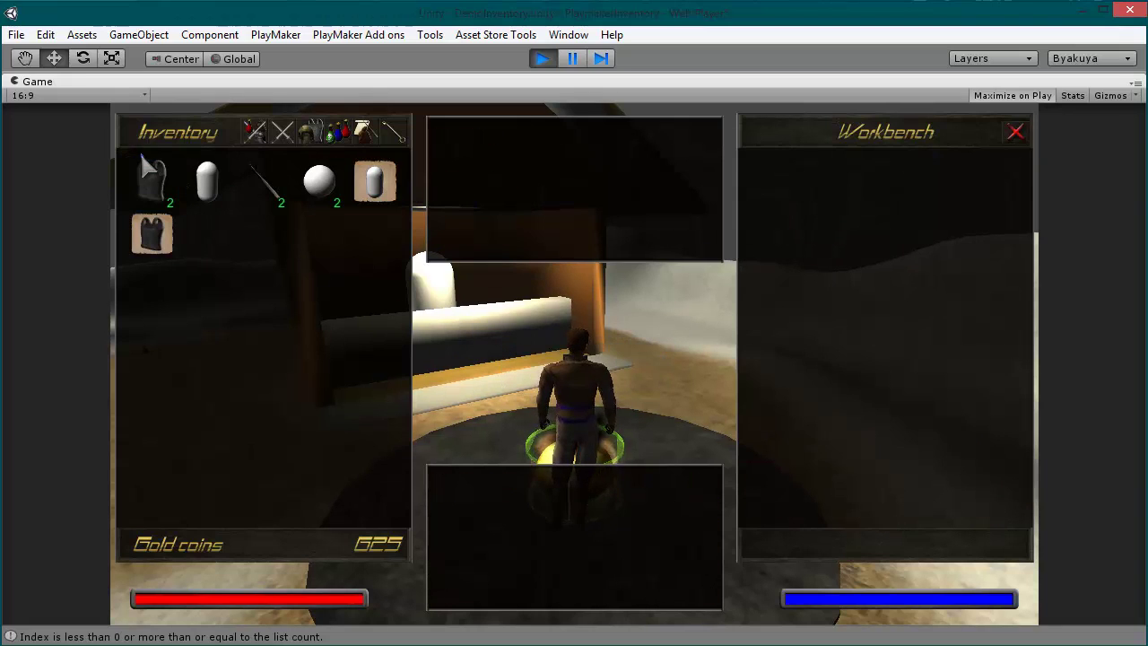
- Inspect the crafted Iron plate's stats, then stop play mode
mouse_move(155, 184)
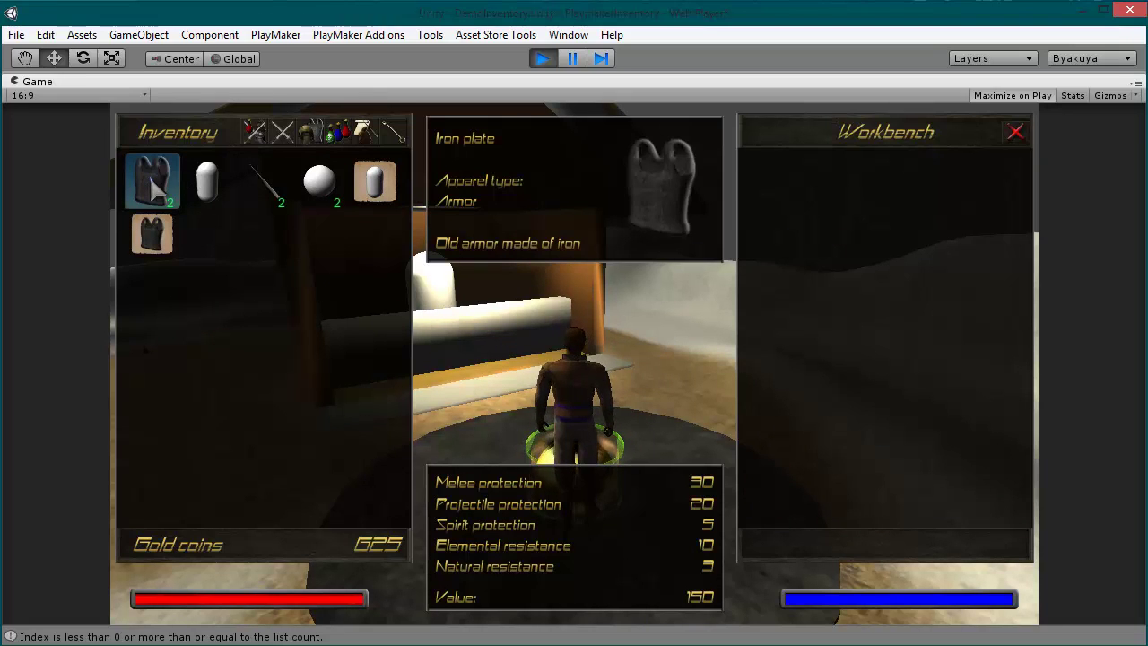
mouse_move(276, 199)
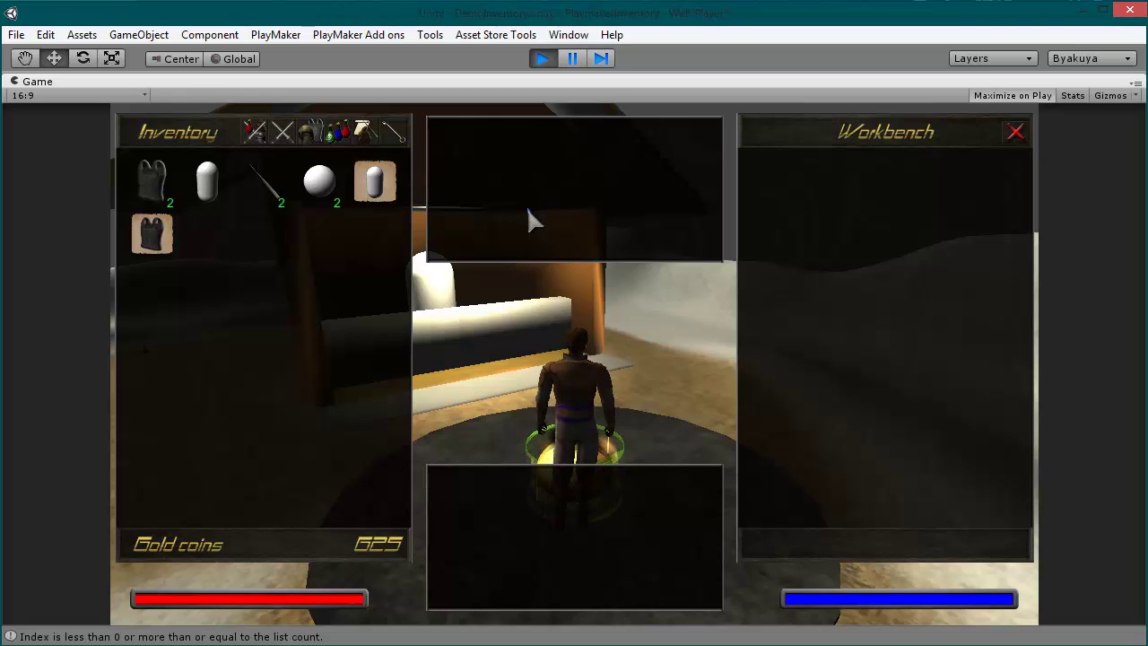
click(547, 59)
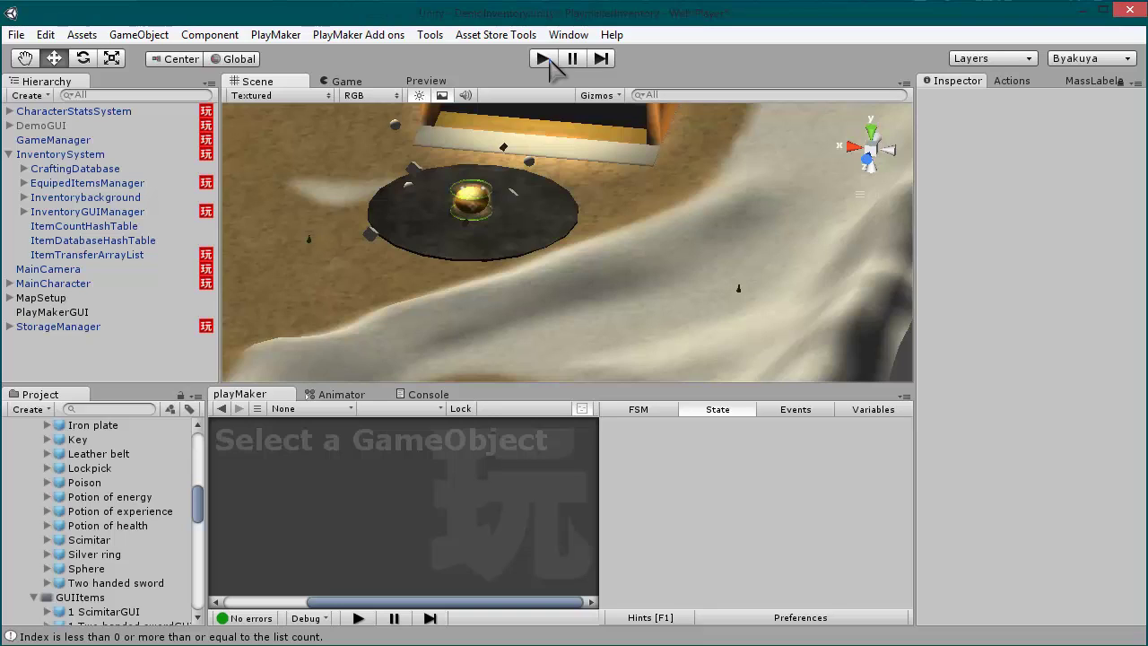
- Select CraftingDatabase to show its hash table pairing bpironplate and bpcapsule with blueprint prefabs
click(86, 171)
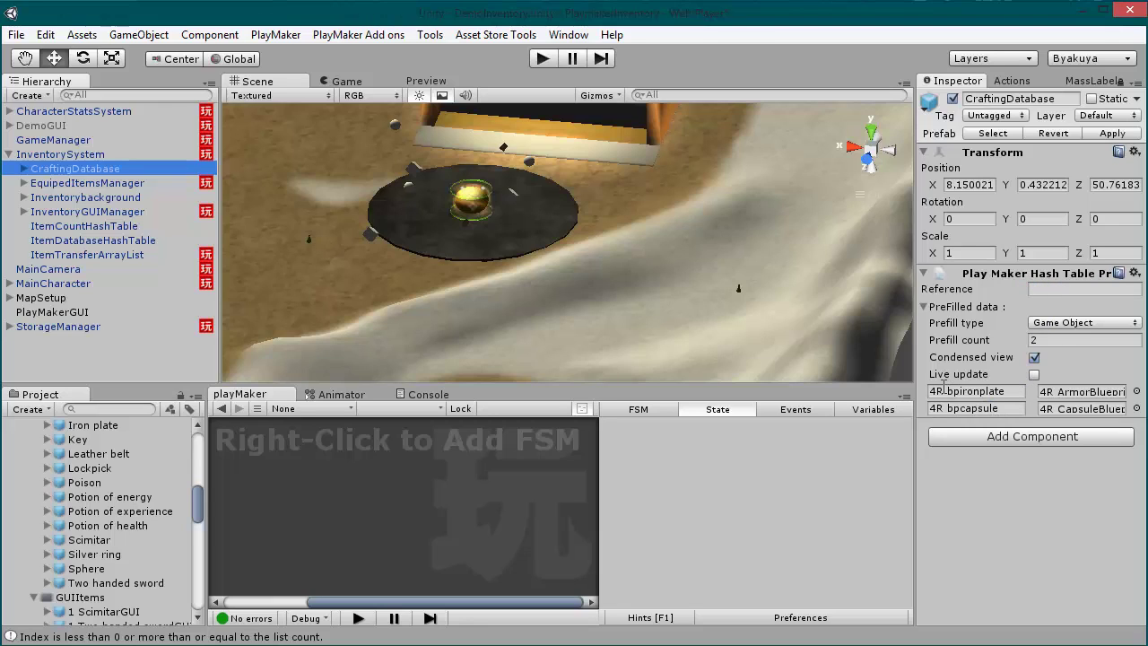
- Ping the armor and capsule blueprint prefab fields in the CraftingDatabase hash table
click(1091, 393)
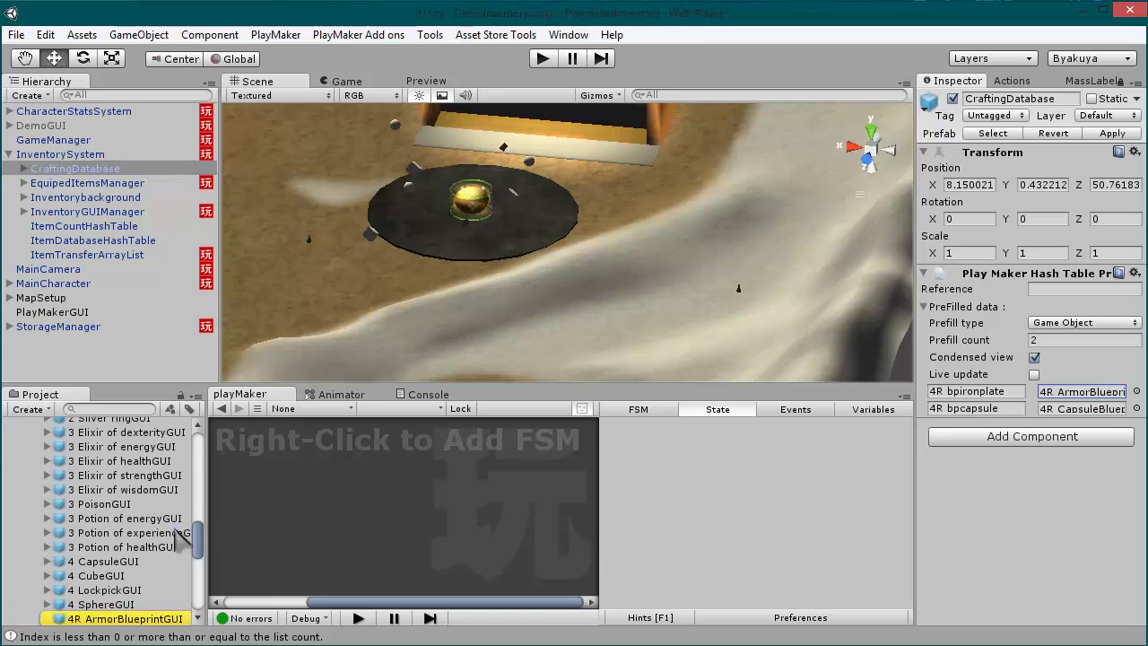
scroll(132, 567, down, 3)
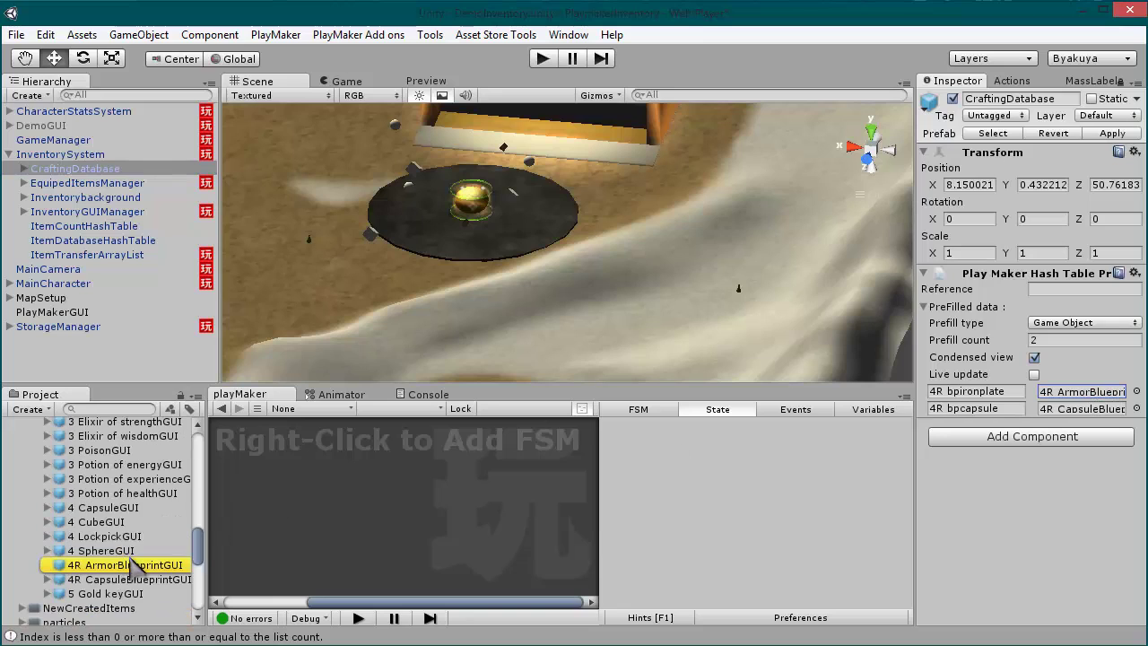
click(1081, 408)
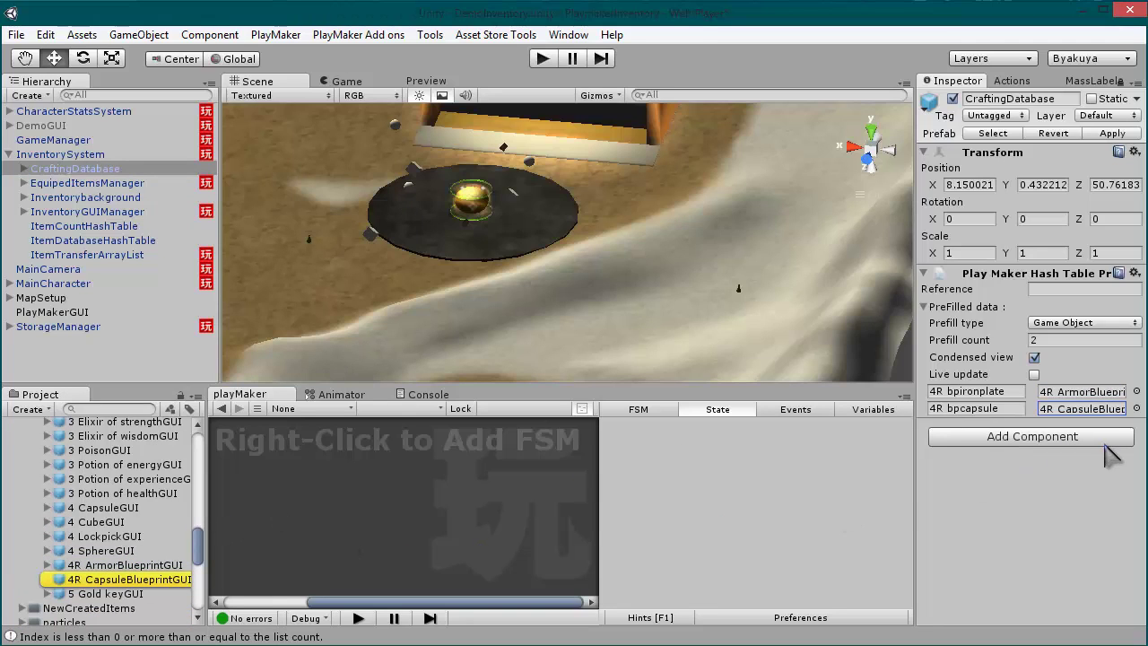
click(973, 408)
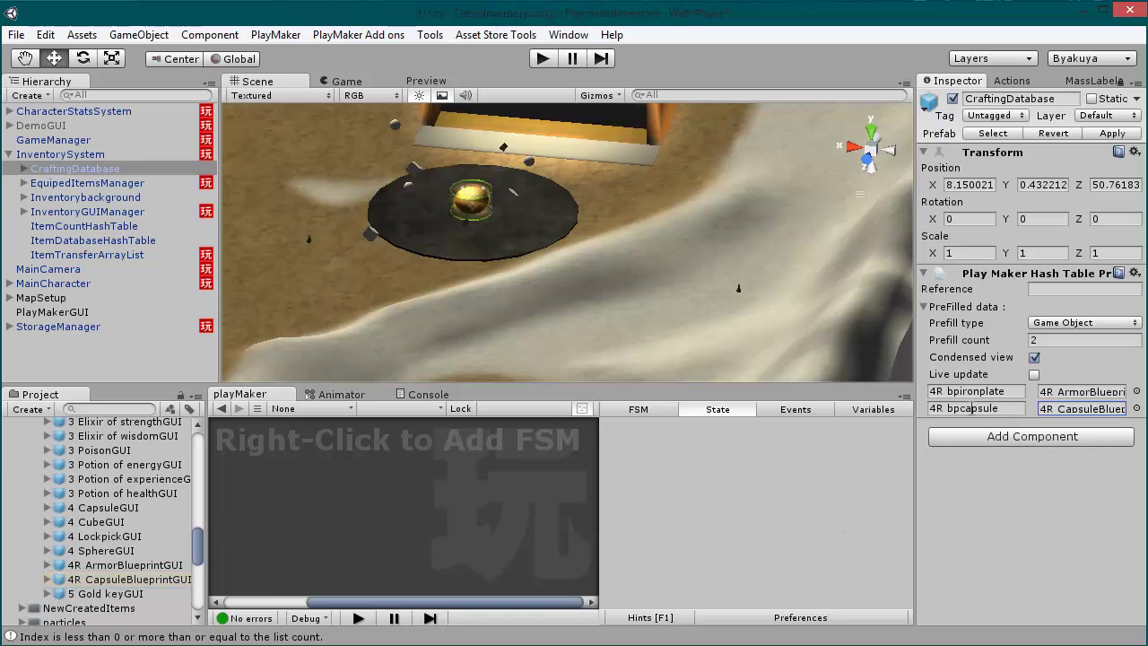
- Review the FSMs of the 4R CapsuleBlueprintGUI and 4R ArmorBlueprintGUI prefabs
click(108, 579)
scroll(1069, 381, down, 3)
scroll(1067, 382, down, 8)
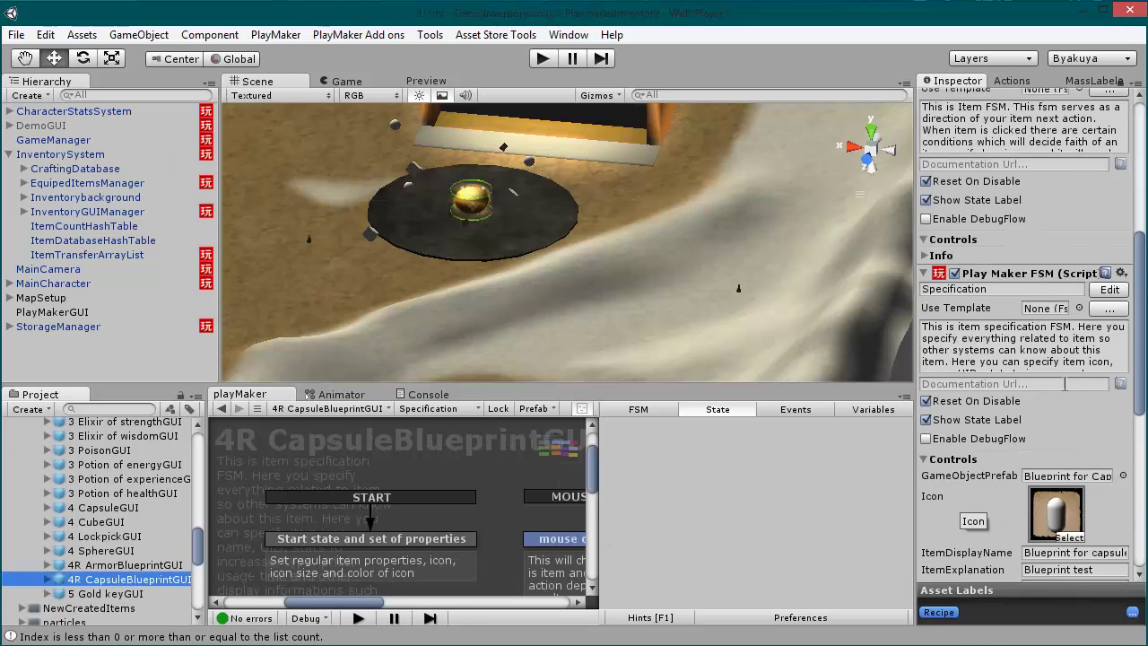
scroll(1062, 391, down, 2)
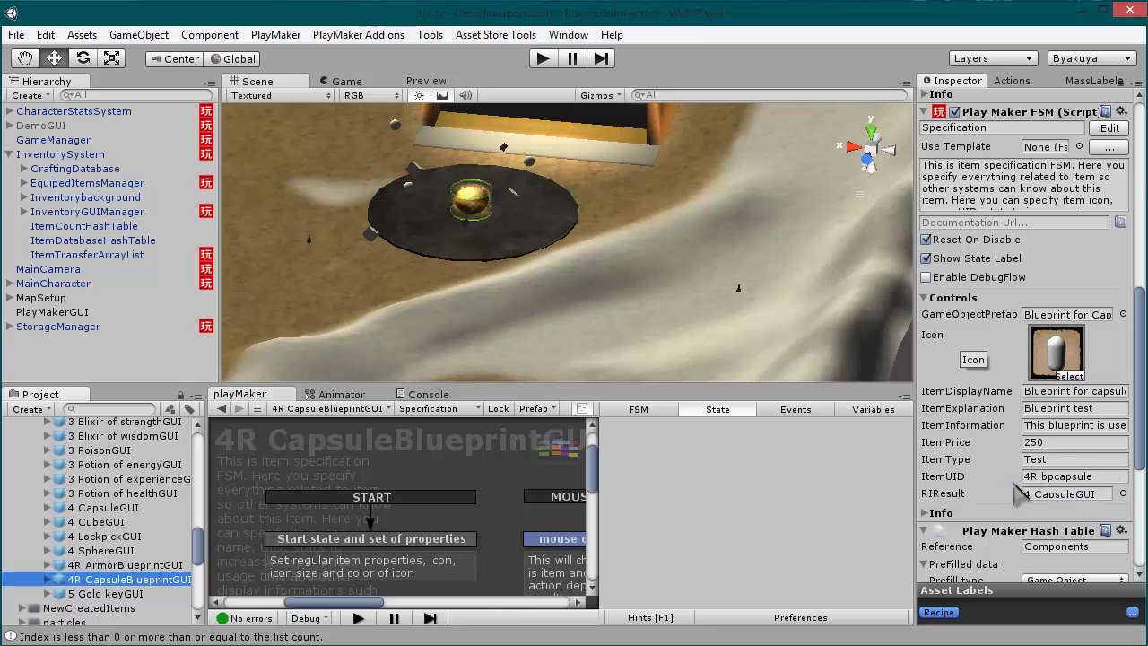
click(112, 565)
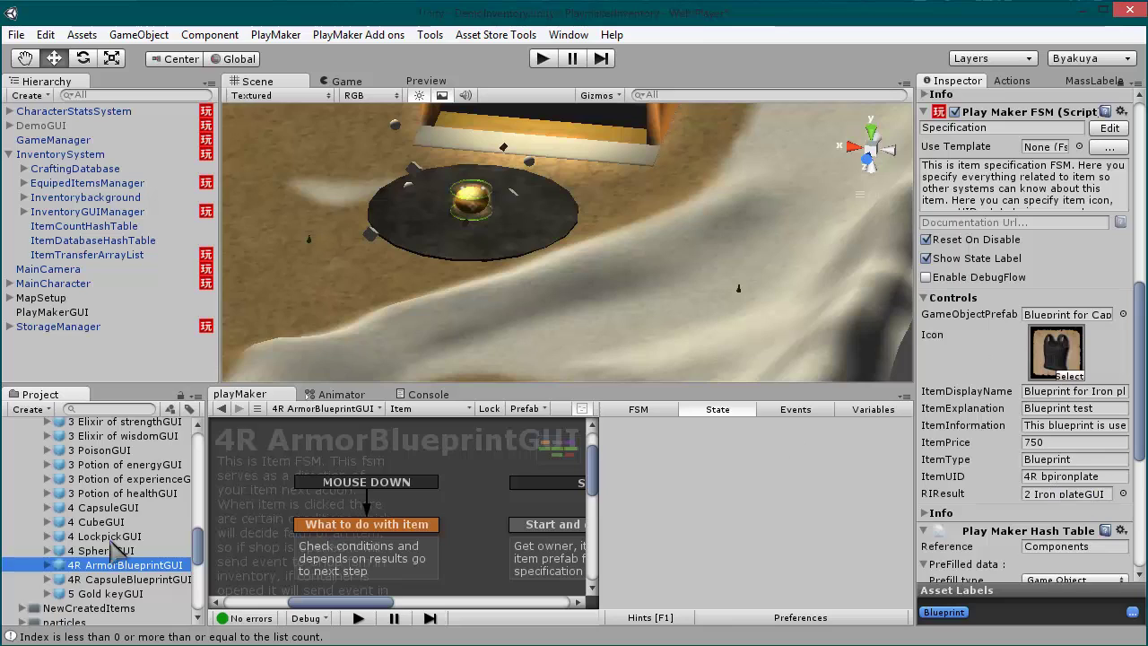
- Expand CraftingDatabase and view the item FSMs of its 4R ArmorBlueprintGUI and 4R CapsuleBlueprintGUI children
click(57, 169)
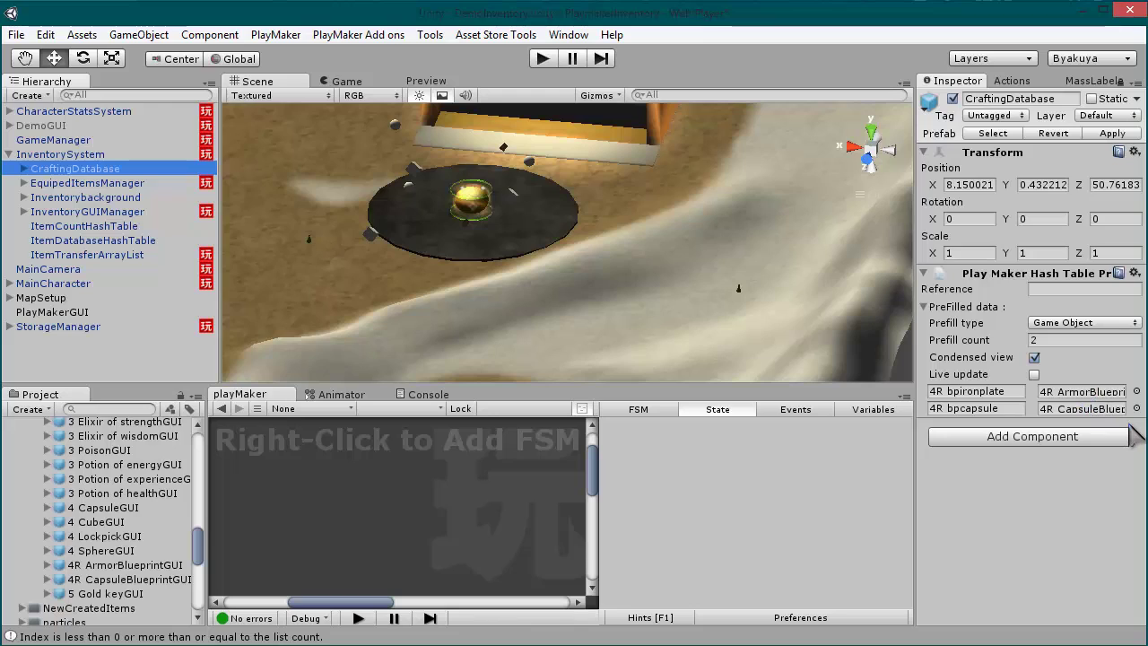
click(24, 169)
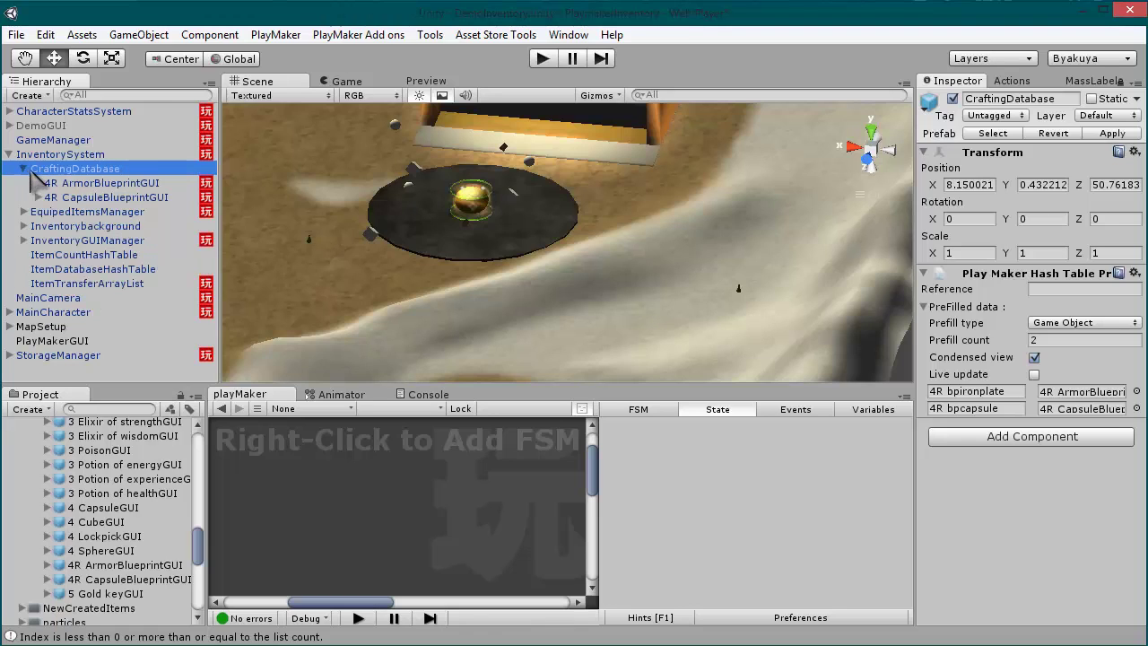
click(145, 183)
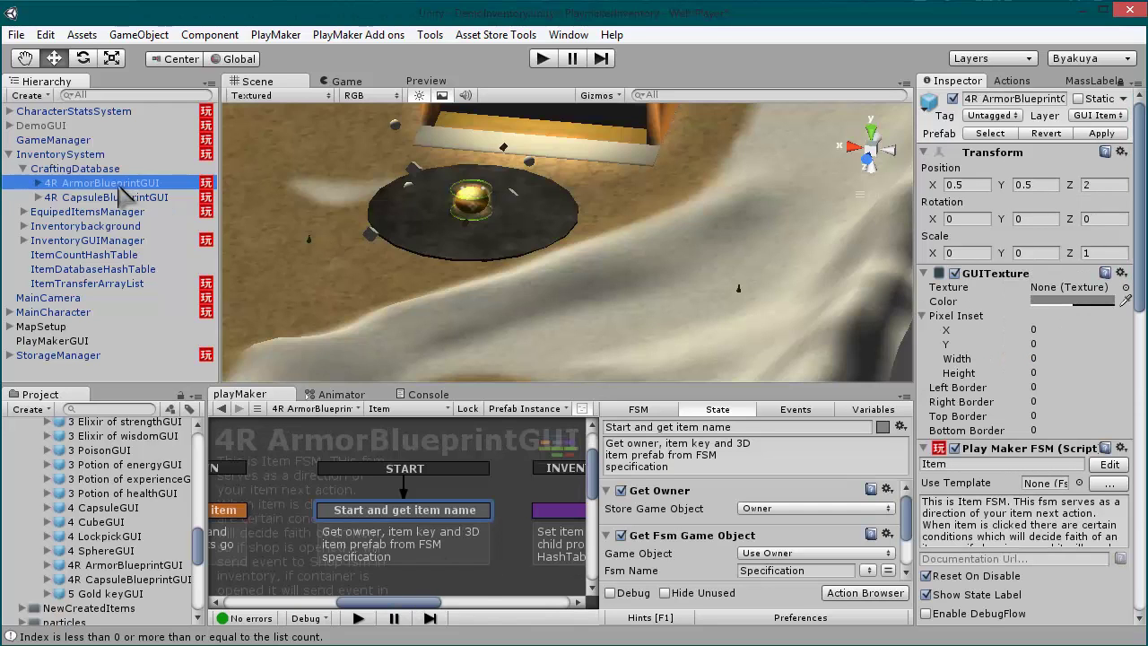
click(99, 197)
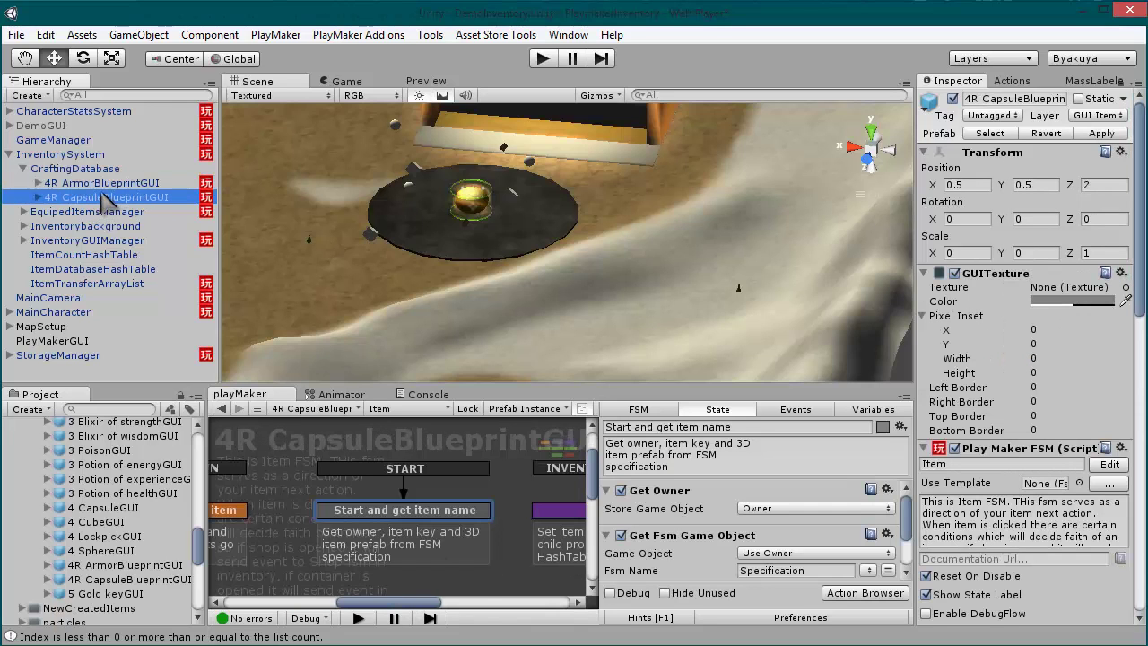
click(113, 184)
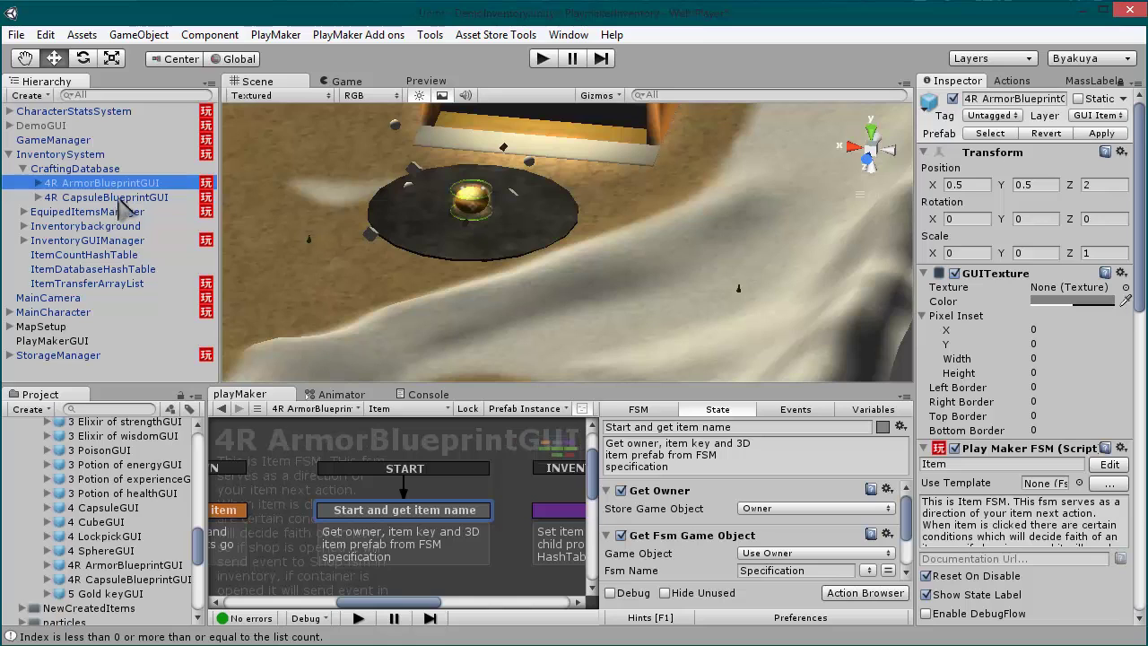
click(122, 200)
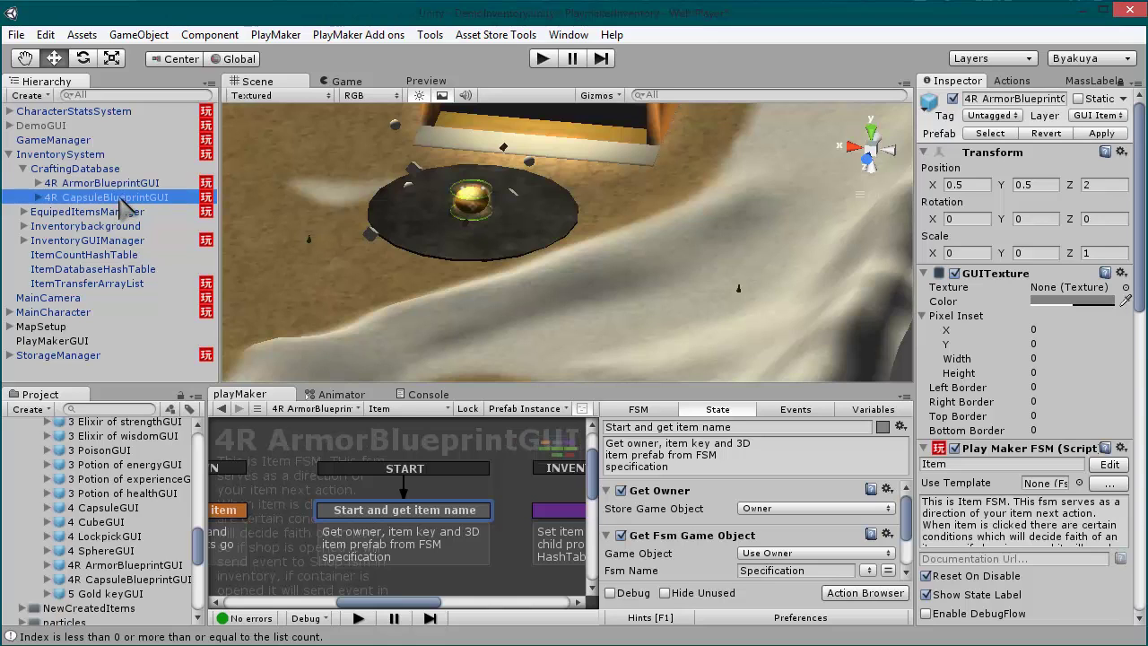
click(67, 172)
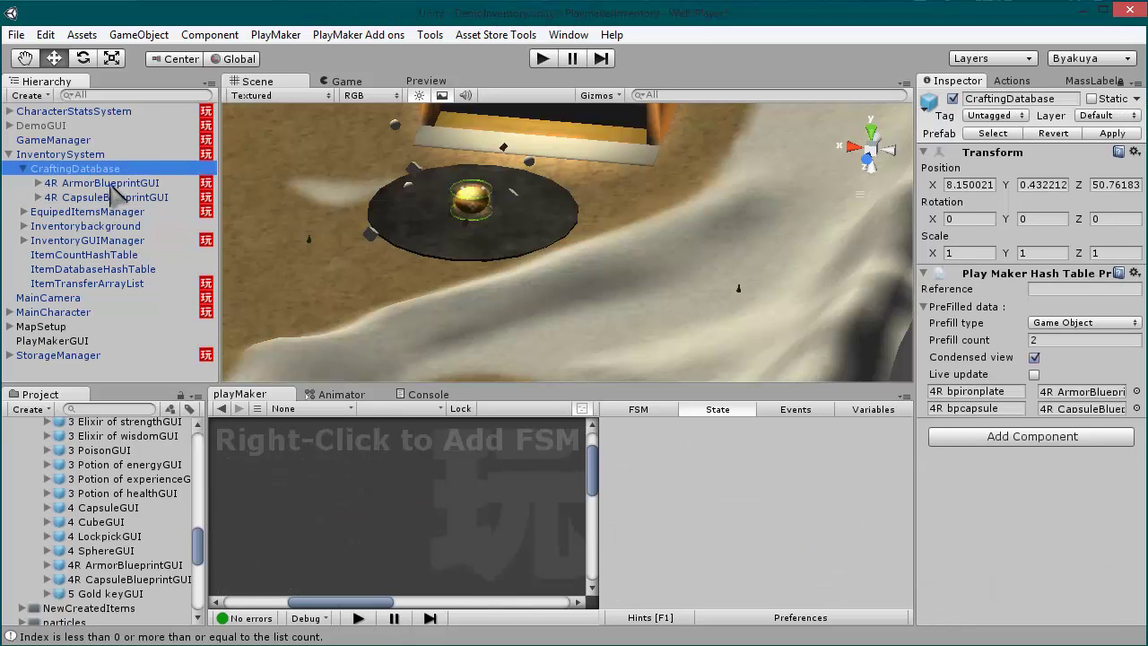
- Inspect 4R ArmorBlueprintGUI's components, return to CraftingDatabase, and glance at the Game view
click(113, 187)
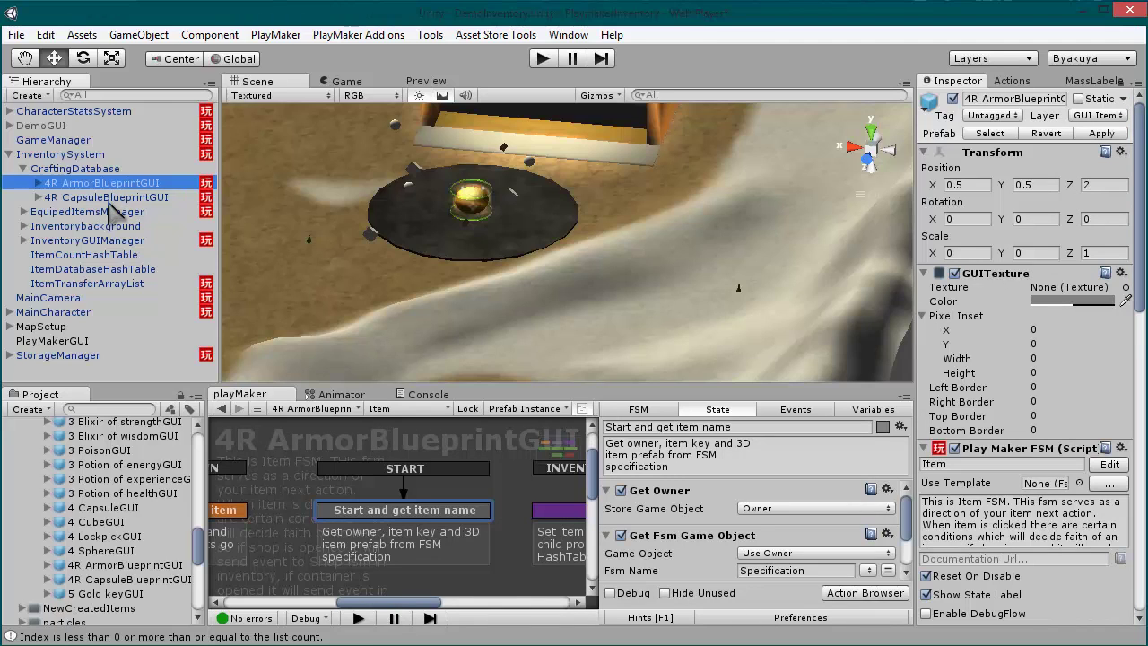
drag(1144, 256, 1143, 561)
click(56, 171)
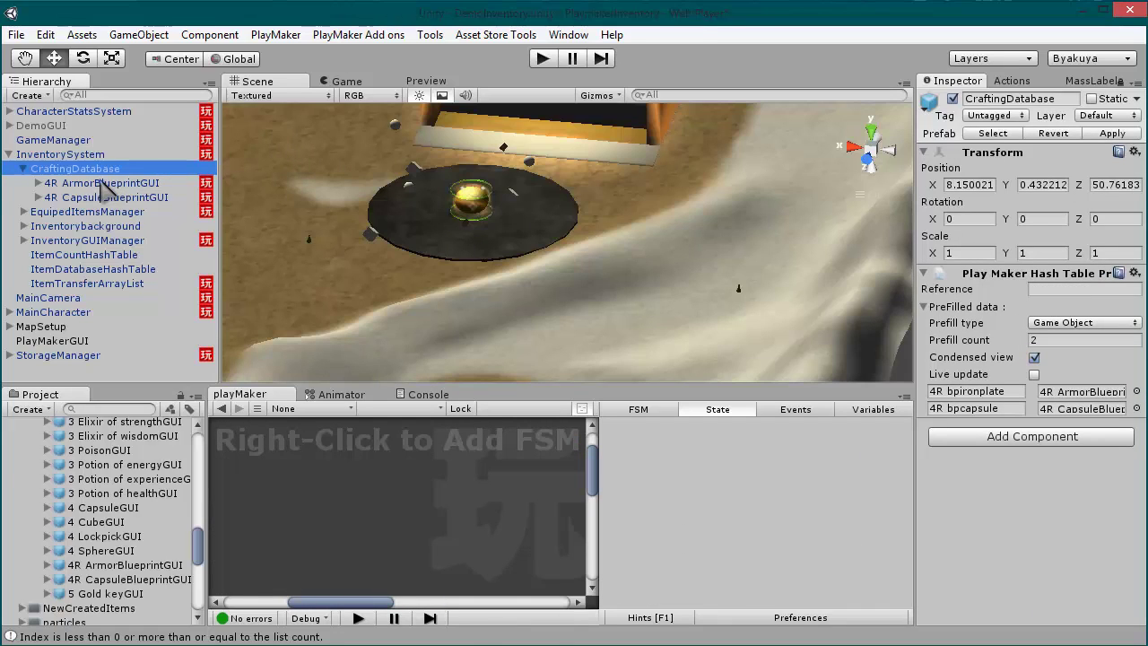
click(347, 82)
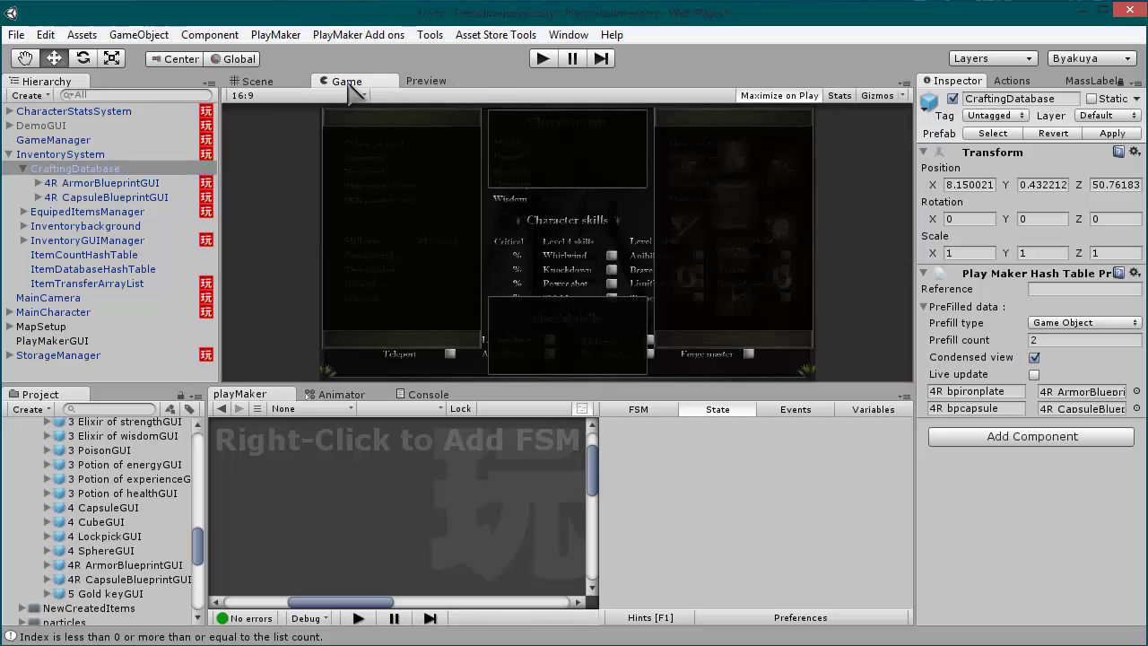
click(260, 83)
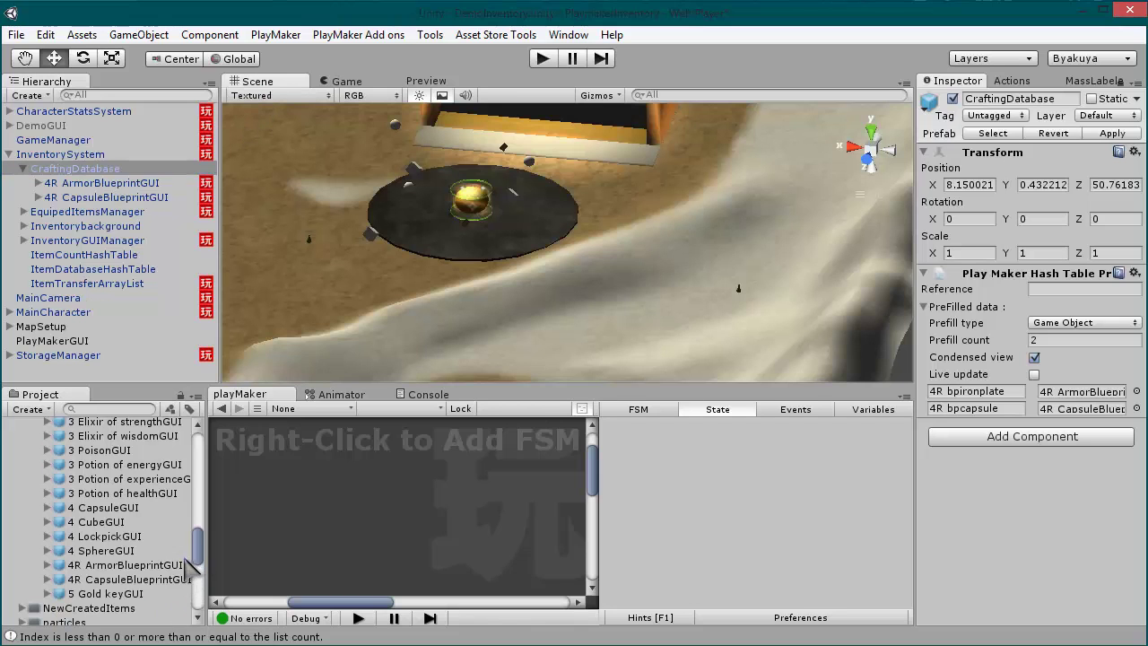
click(103, 567)
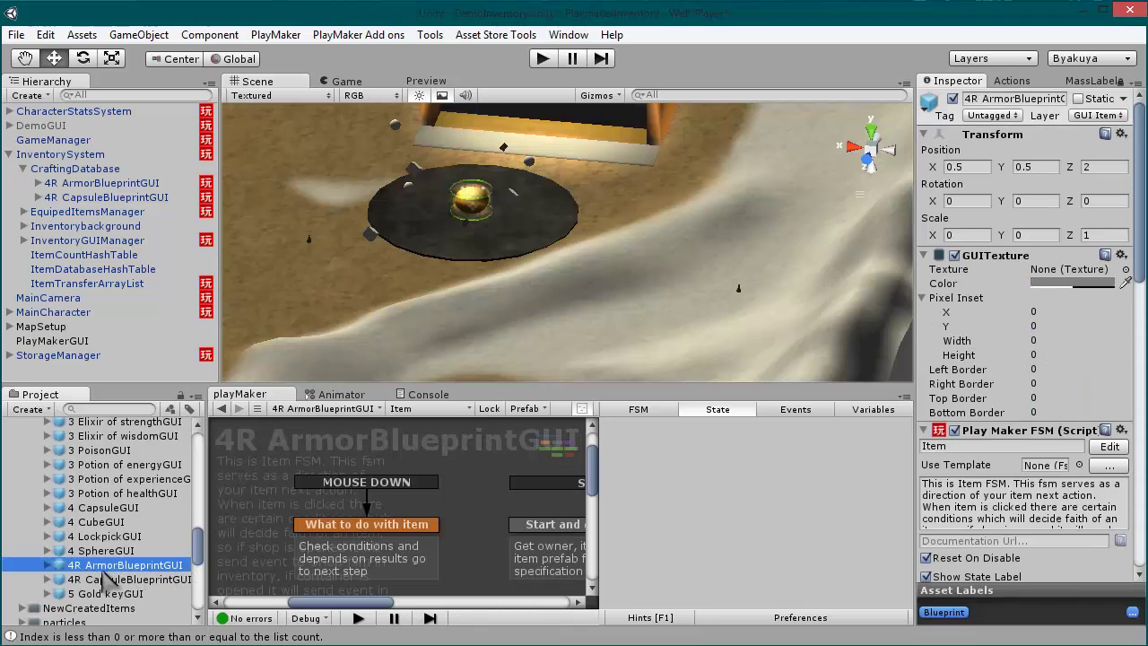
drag(1141, 269, 1141, 560)
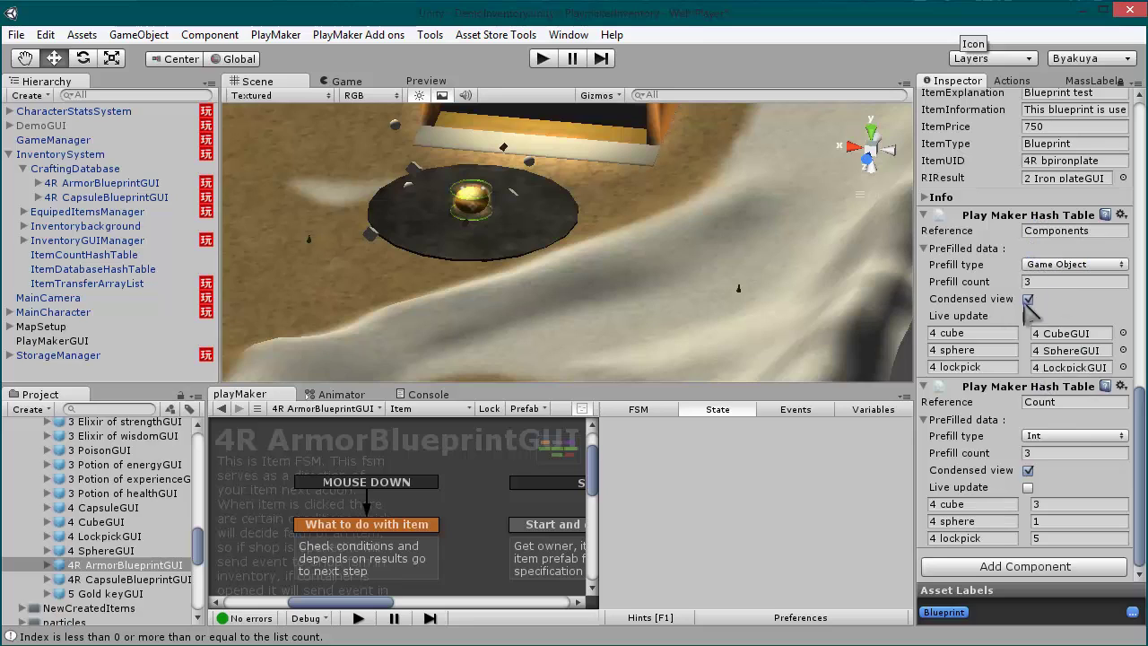
click(126, 579)
click(124, 565)
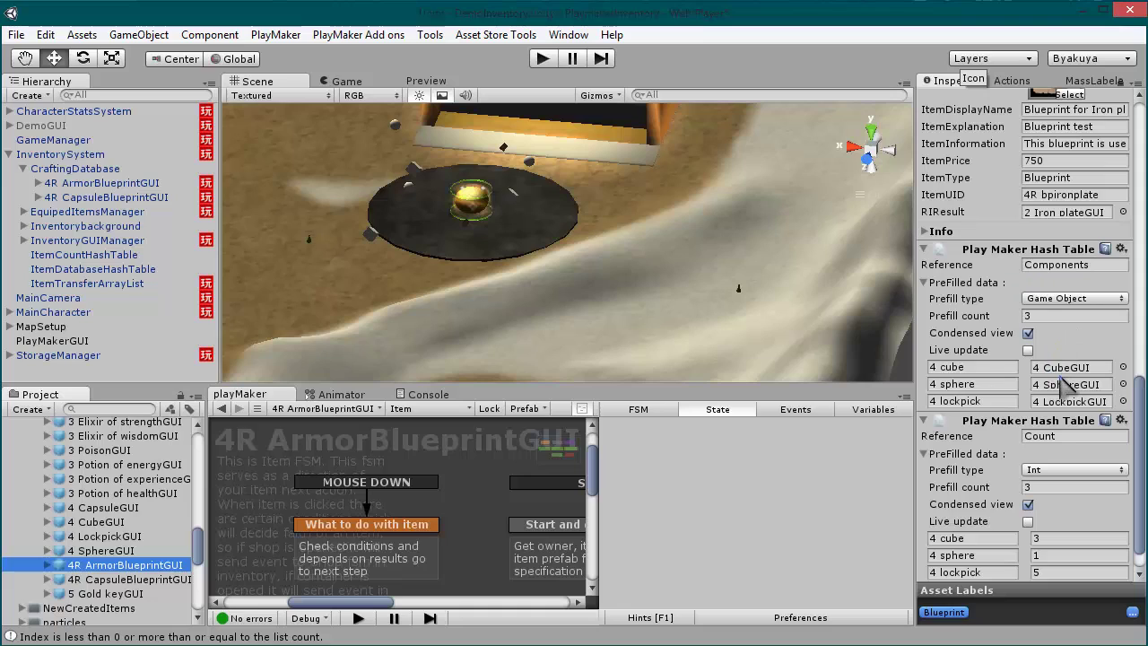
scroll(1063, 386, down, 1)
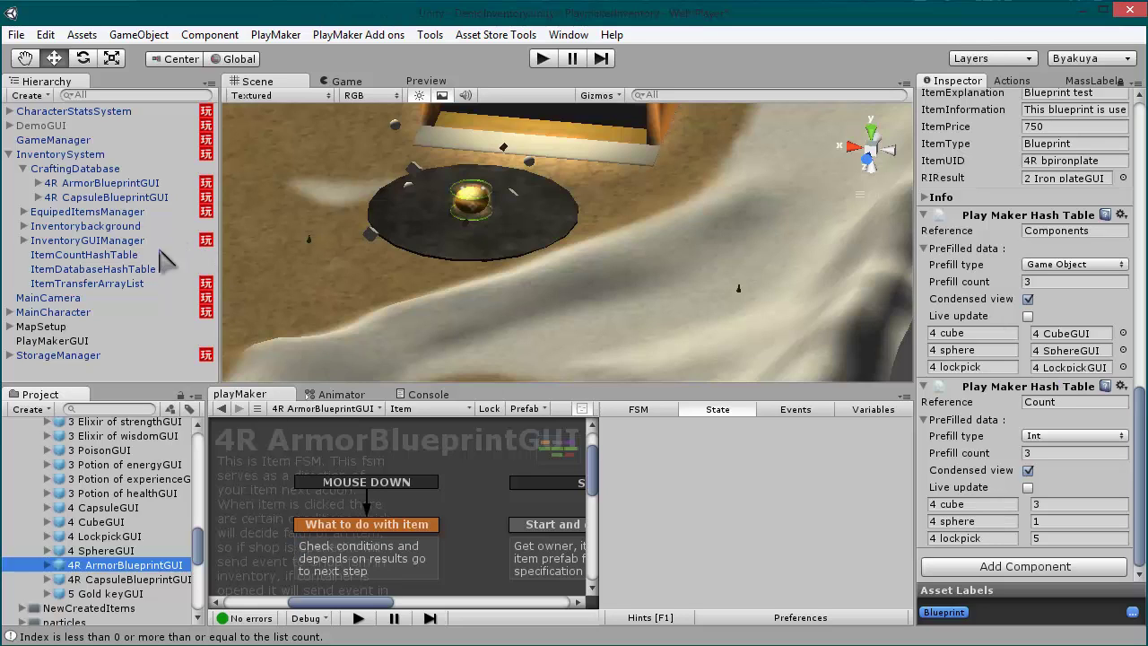
- Check the 4R CapsuleBlueprintGUI prefab's hash tables (2 cube, 1 sphere), then enter Play mode
click(100, 198)
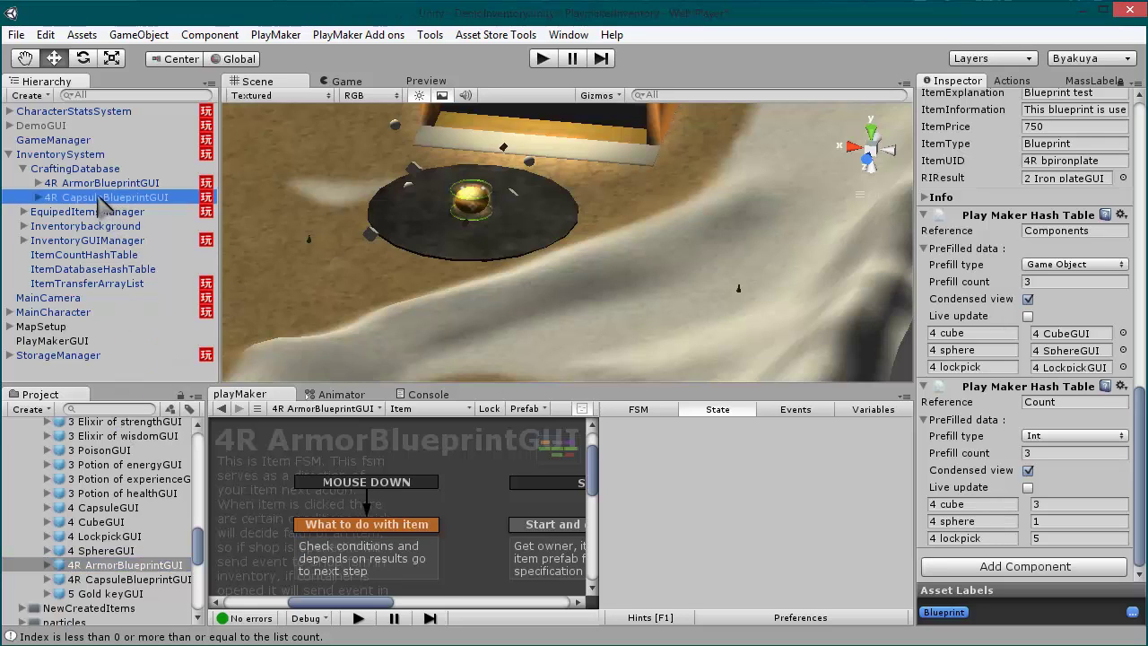
click(129, 579)
key(Up)
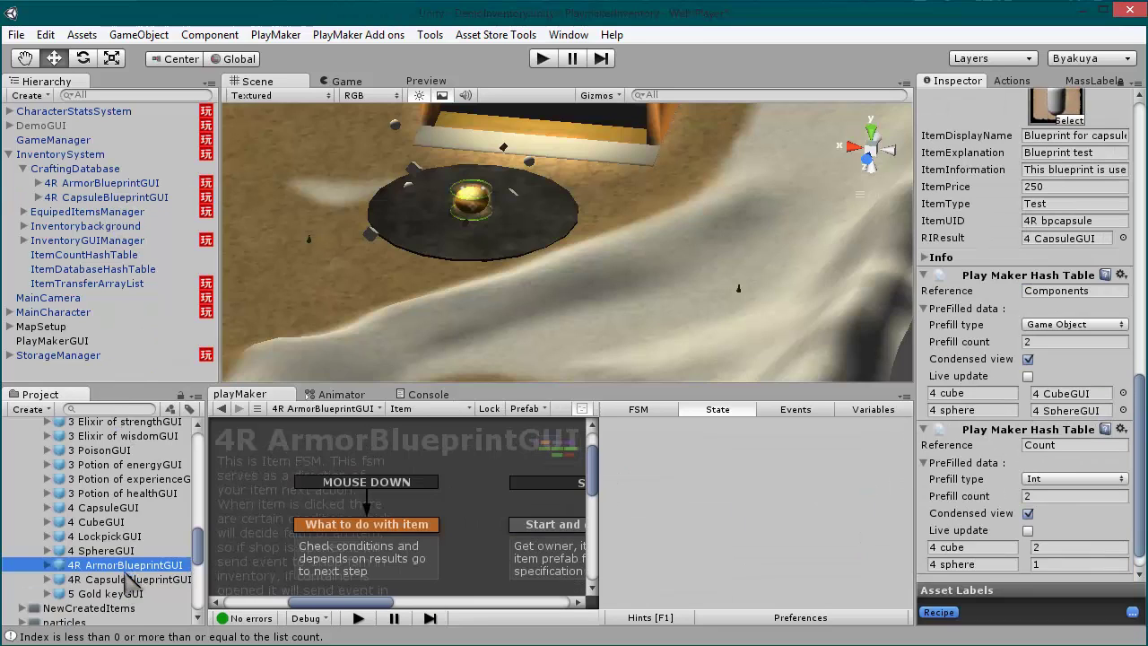
key(Down)
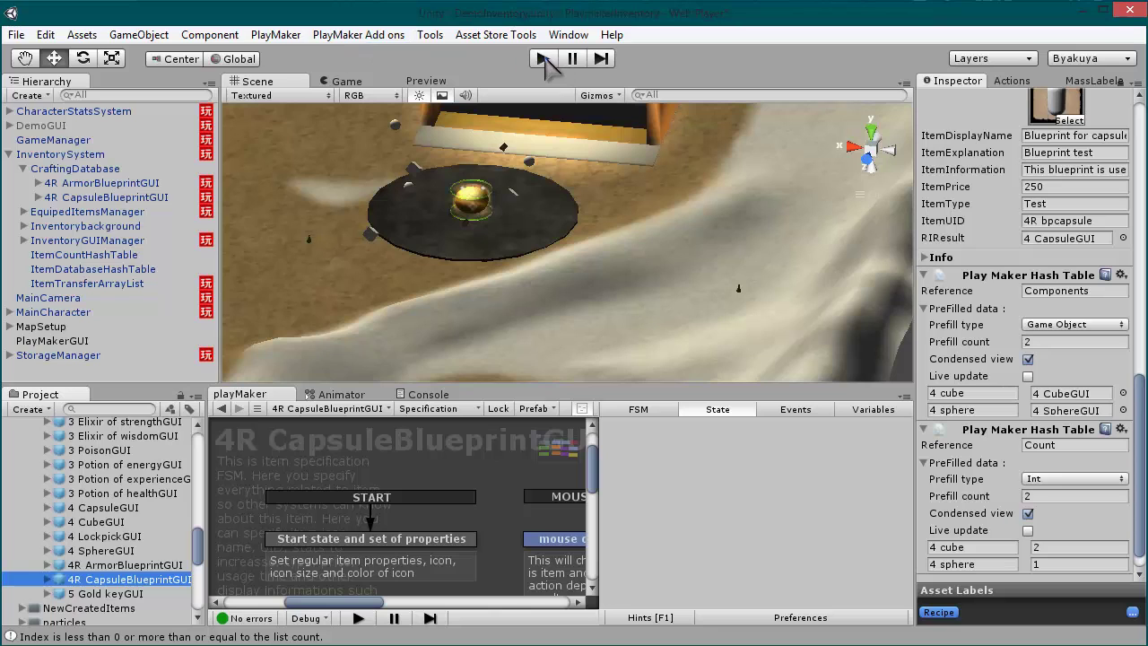
click(542, 60)
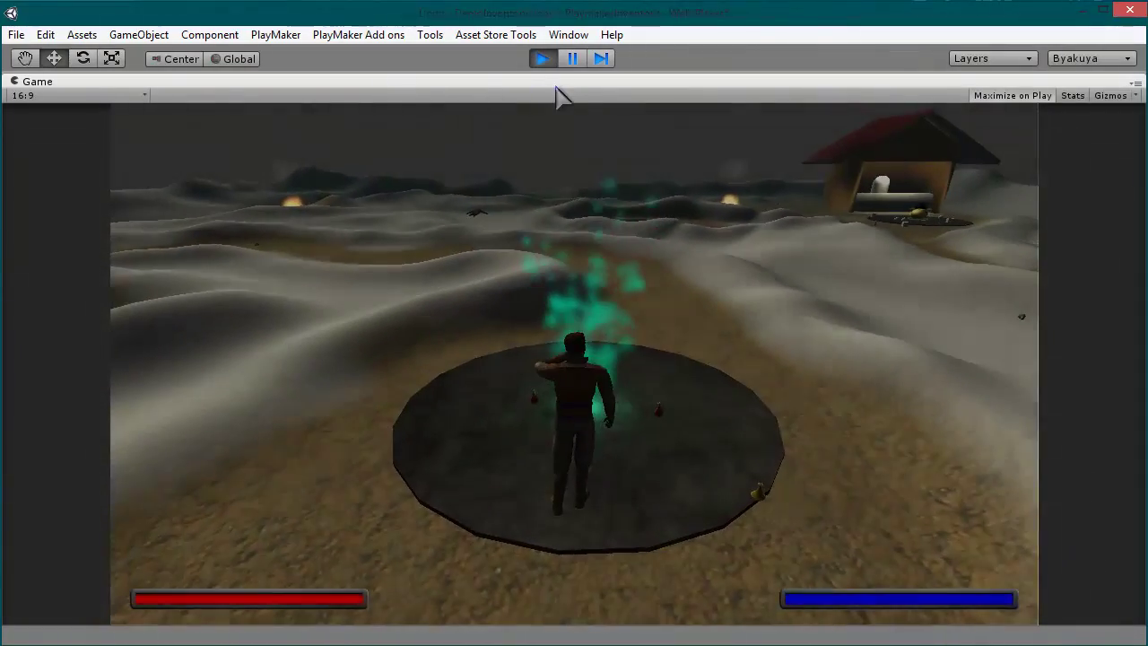
- Pause the game and compare both blueprints, ending on the armor one (price 750, 2 Iron plateGUI)
click(572, 60)
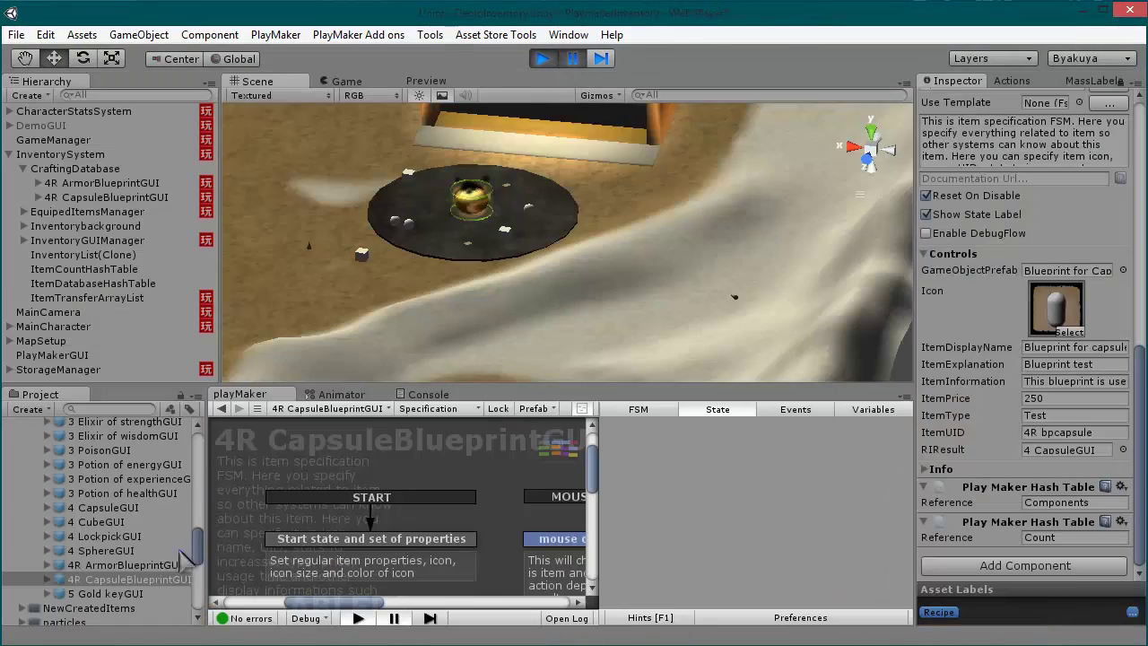
click(116, 565)
click(115, 580)
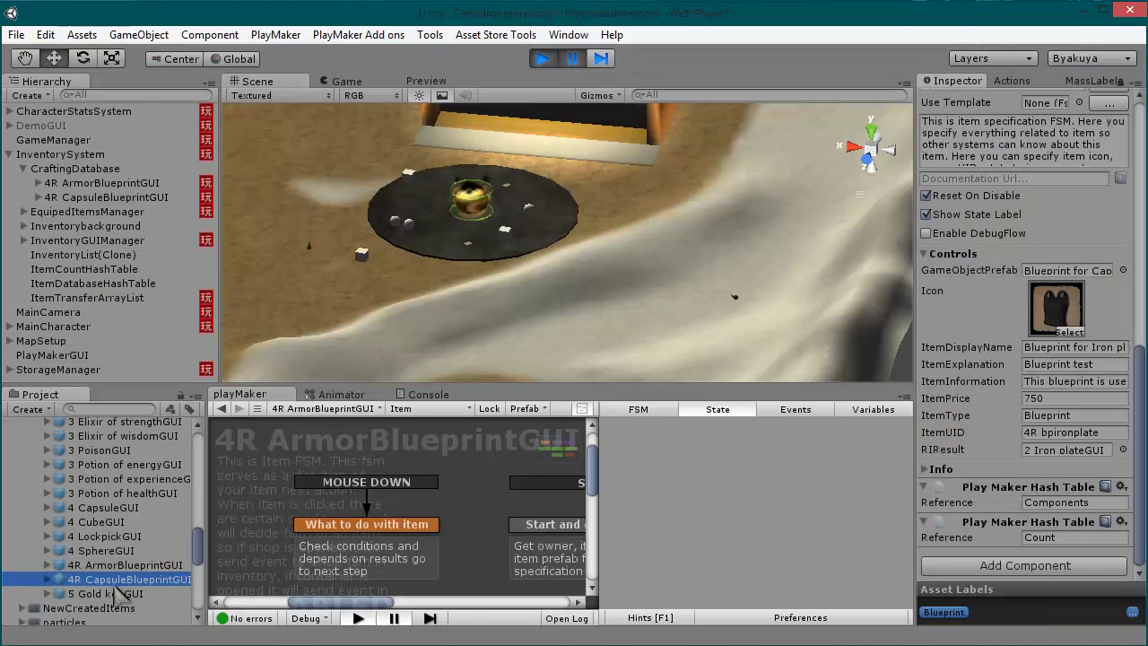
click(117, 565)
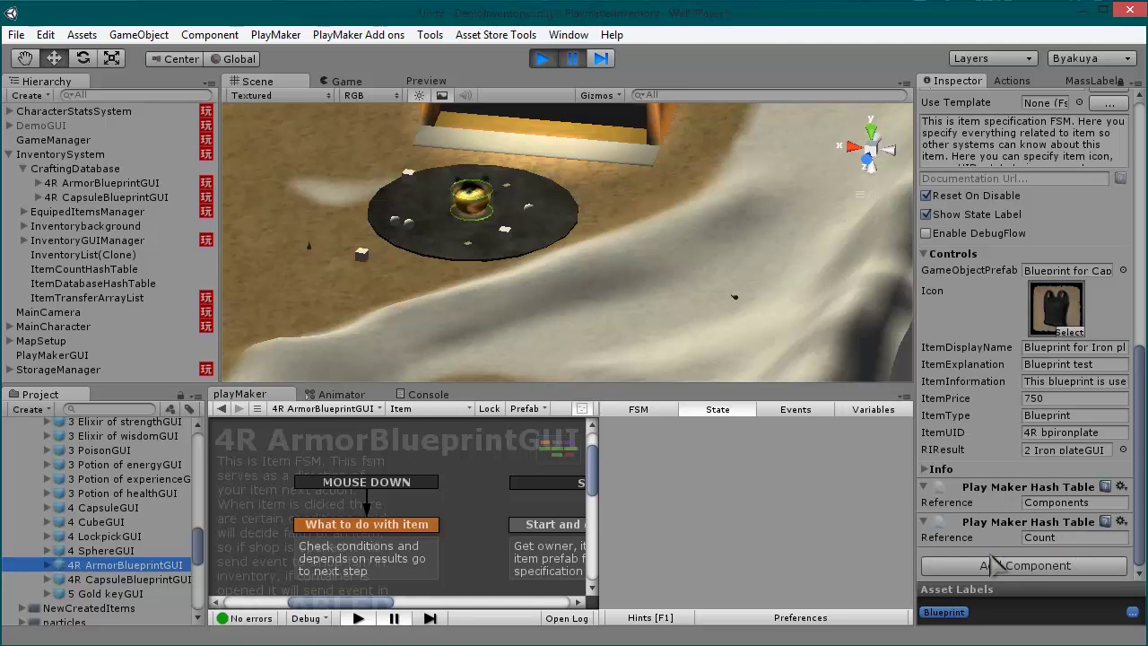
click(134, 580)
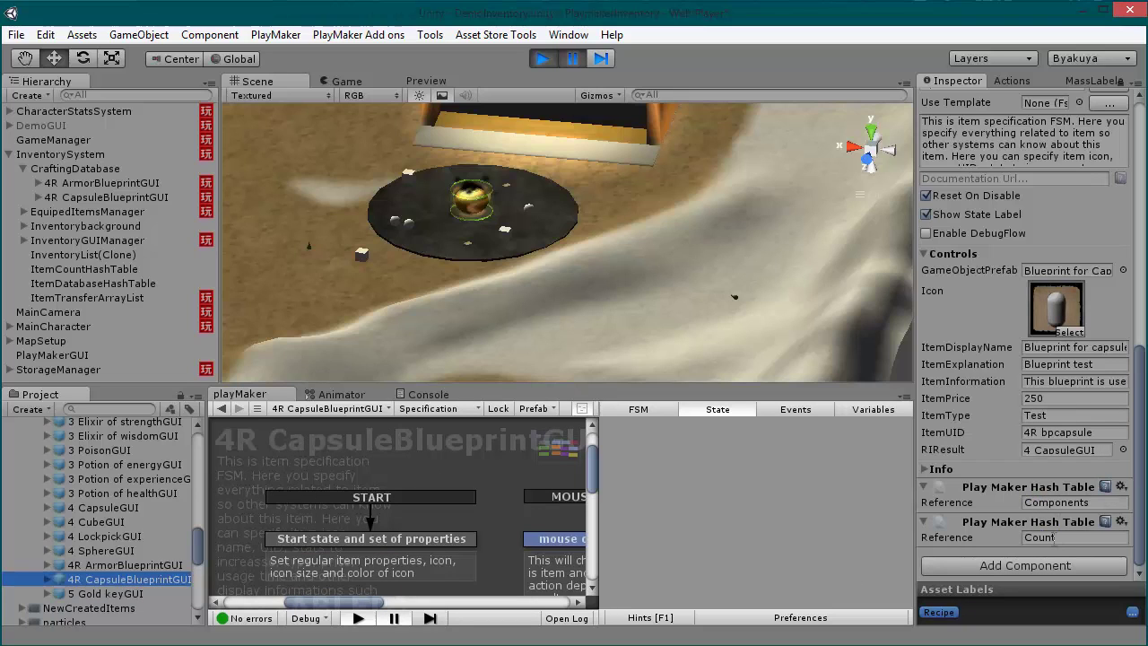
key(Up)
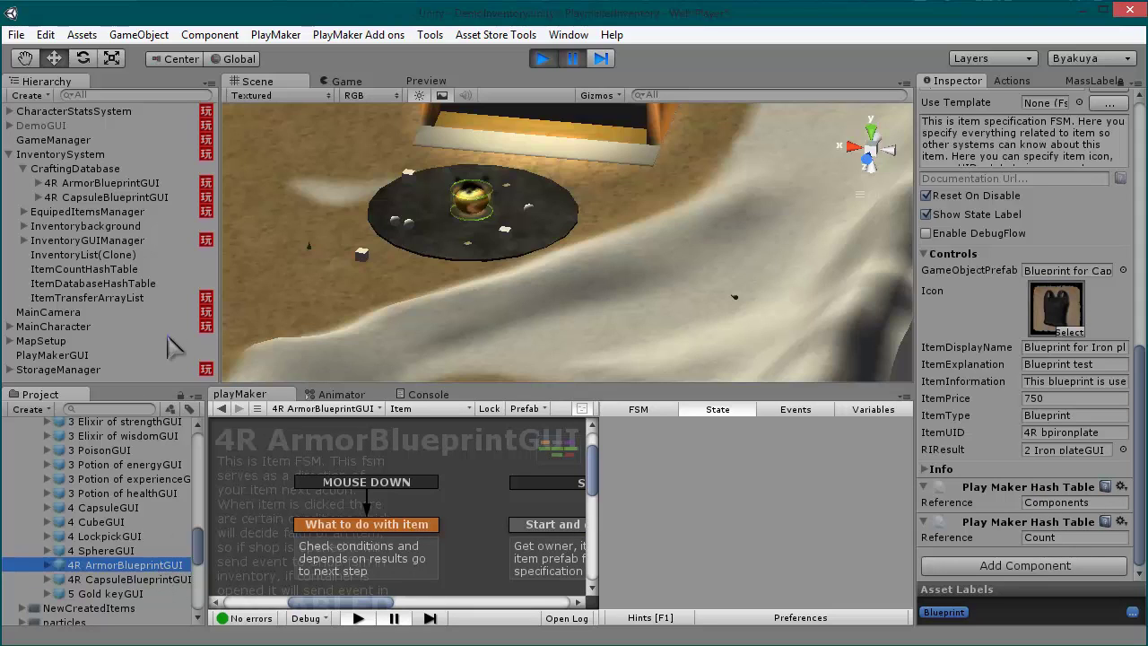
- Inspect the running armor and capsule blueprint objects' hash tables, stop the game, select InventorySystem
click(114, 187)
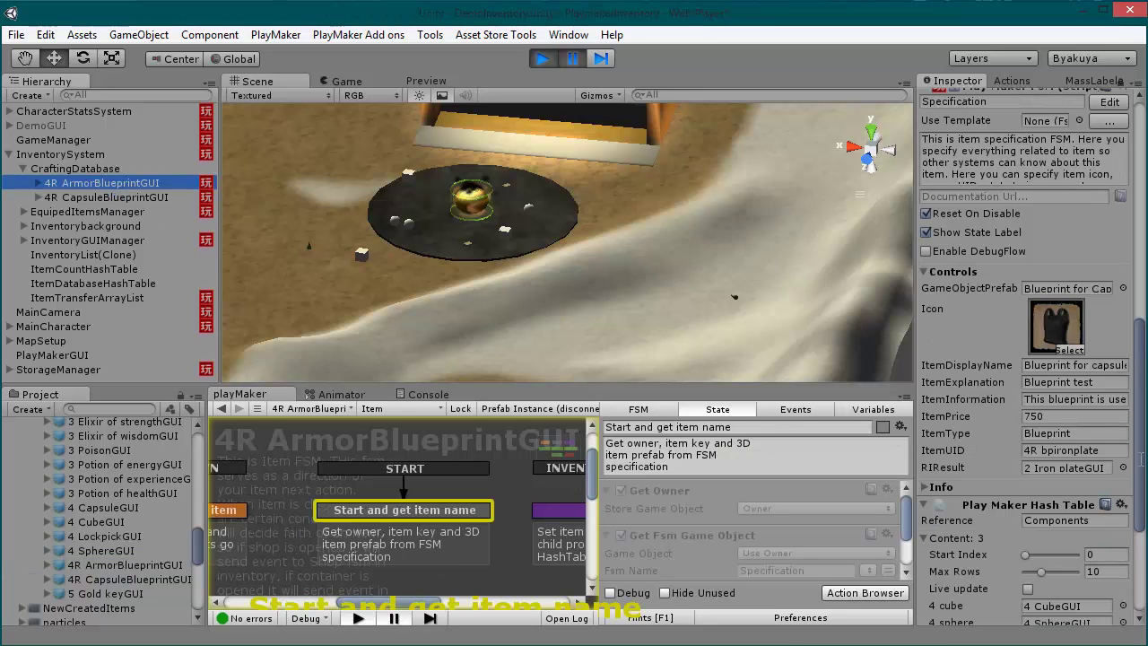
drag(1140, 475, 1127, 592)
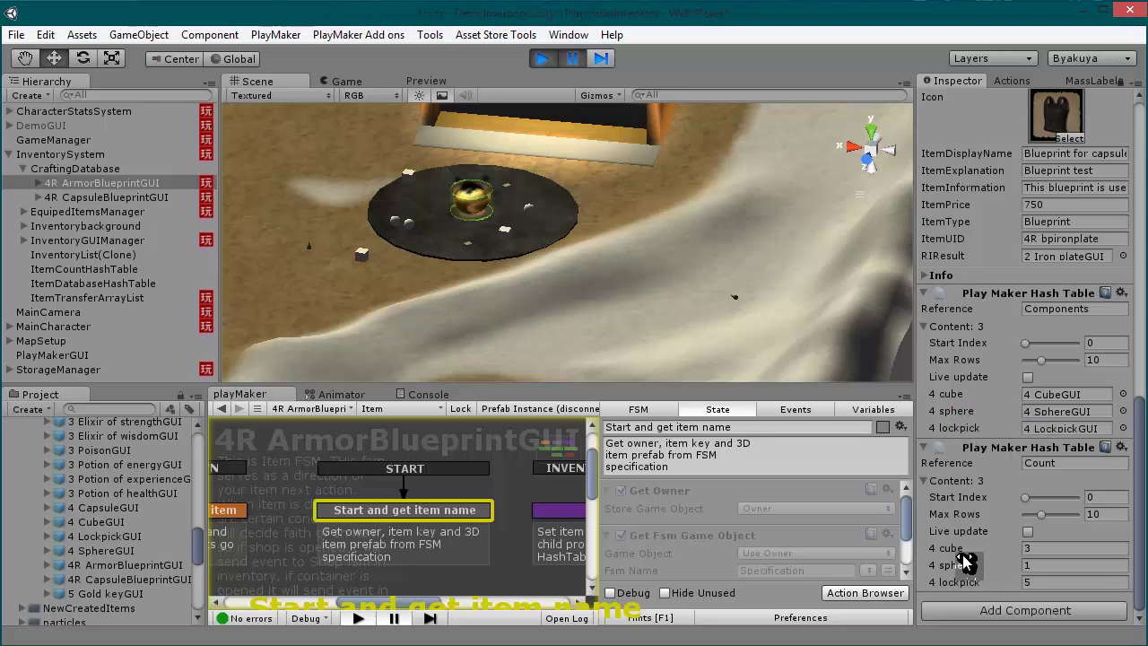
click(124, 199)
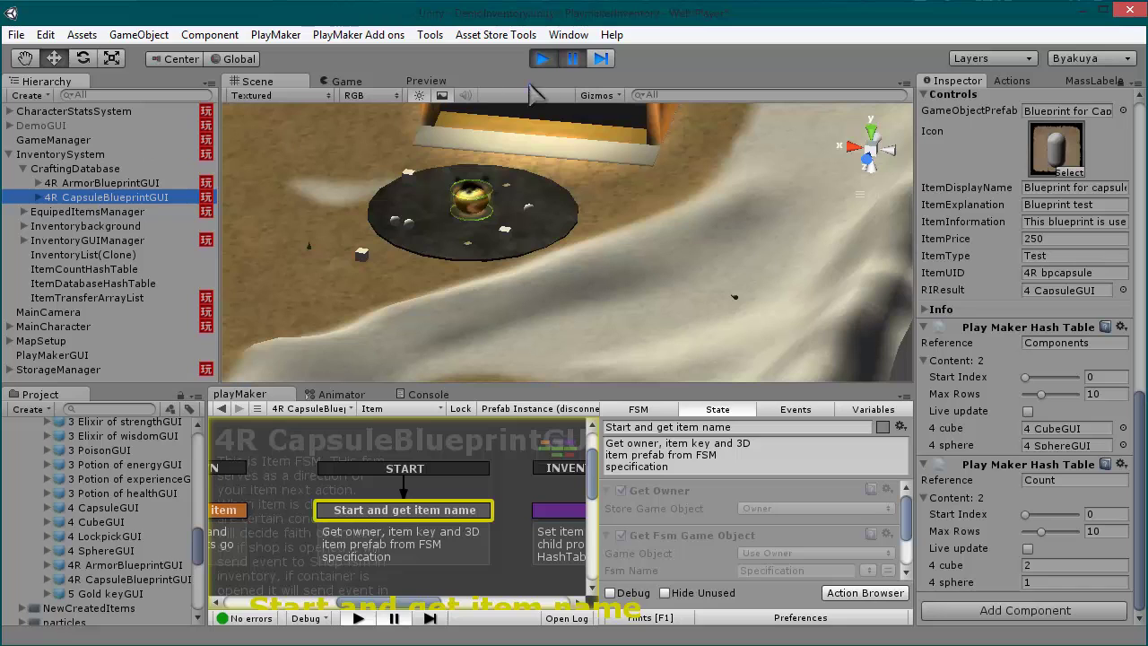
click(544, 61)
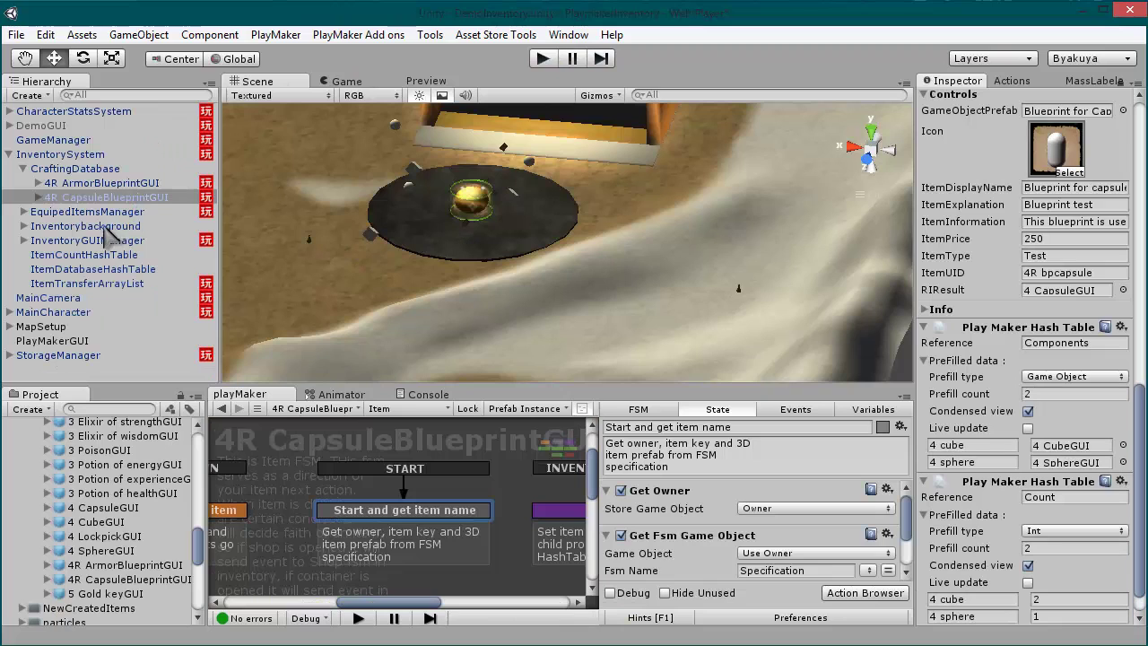
click(78, 156)
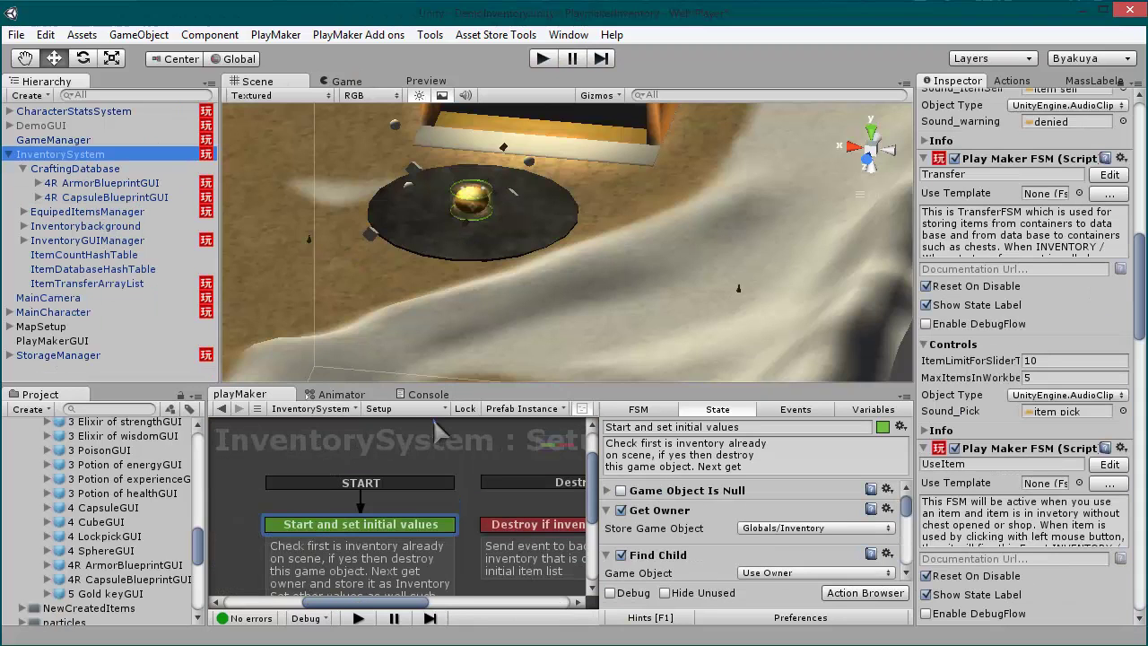
- Switch InventorySystem's FSM to Transfer and maximize the PlayMaker editor
click(433, 412)
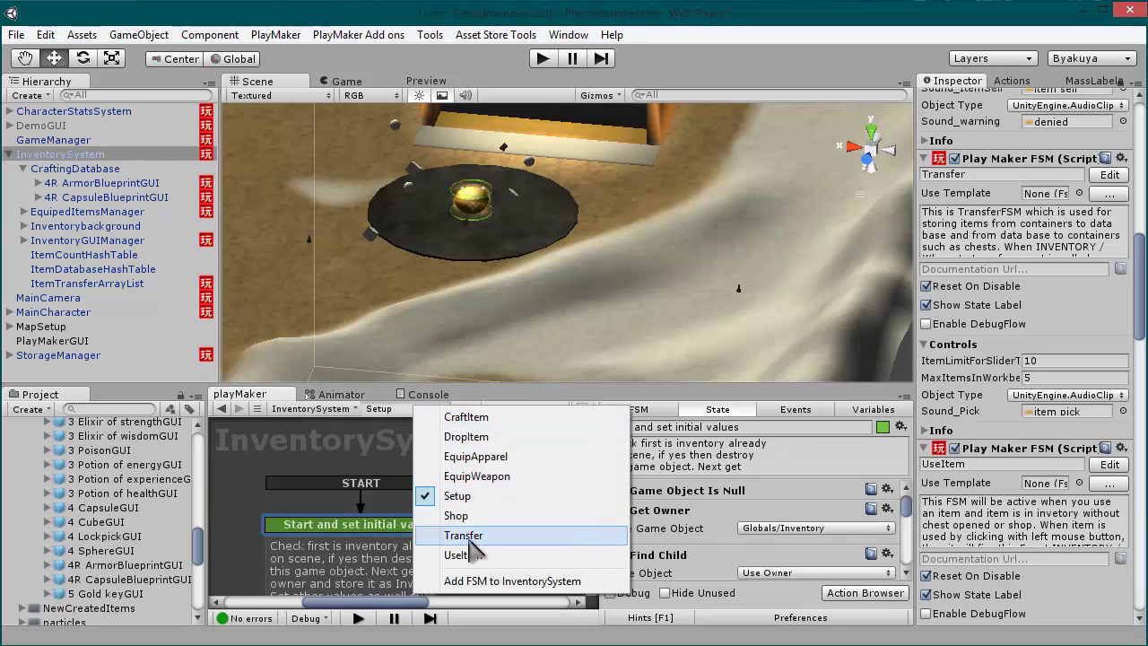
click(464, 536)
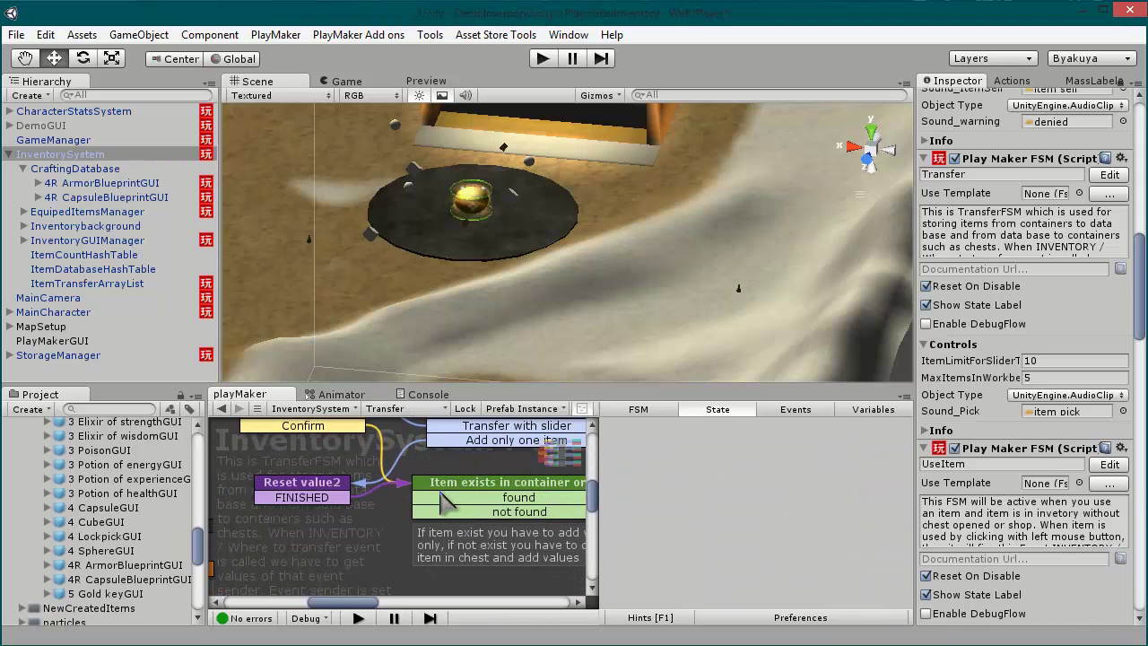
click(441, 499)
key(shift+space)
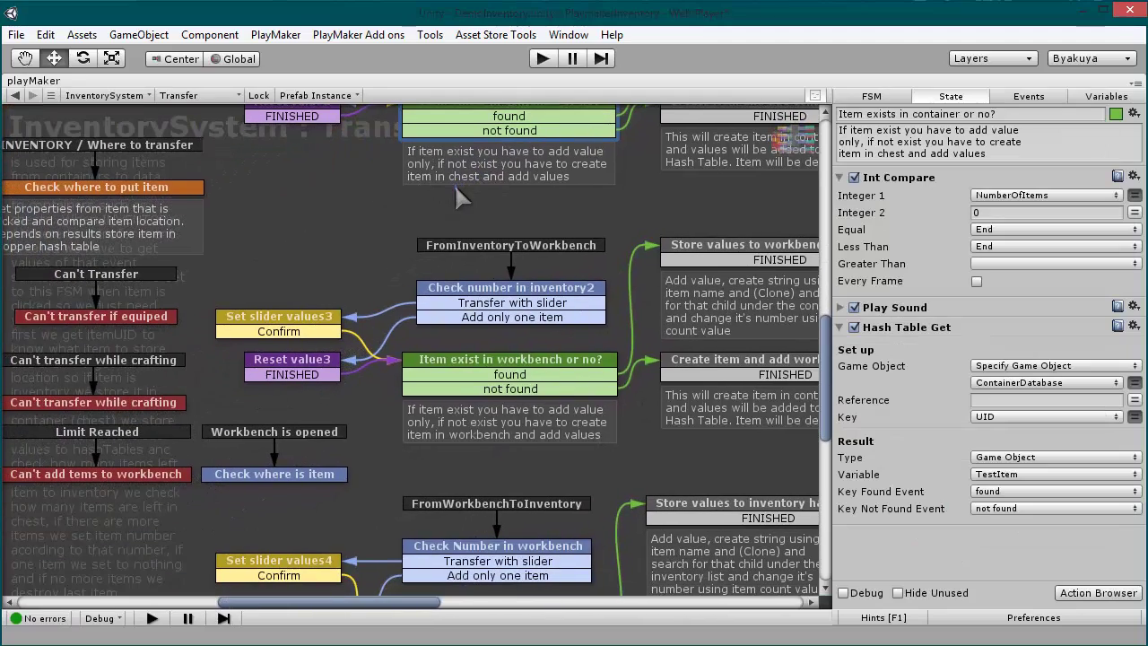
- Frame the Transfer graph's branches and select its upper two groups of states
scroll(390, 223, down, 3)
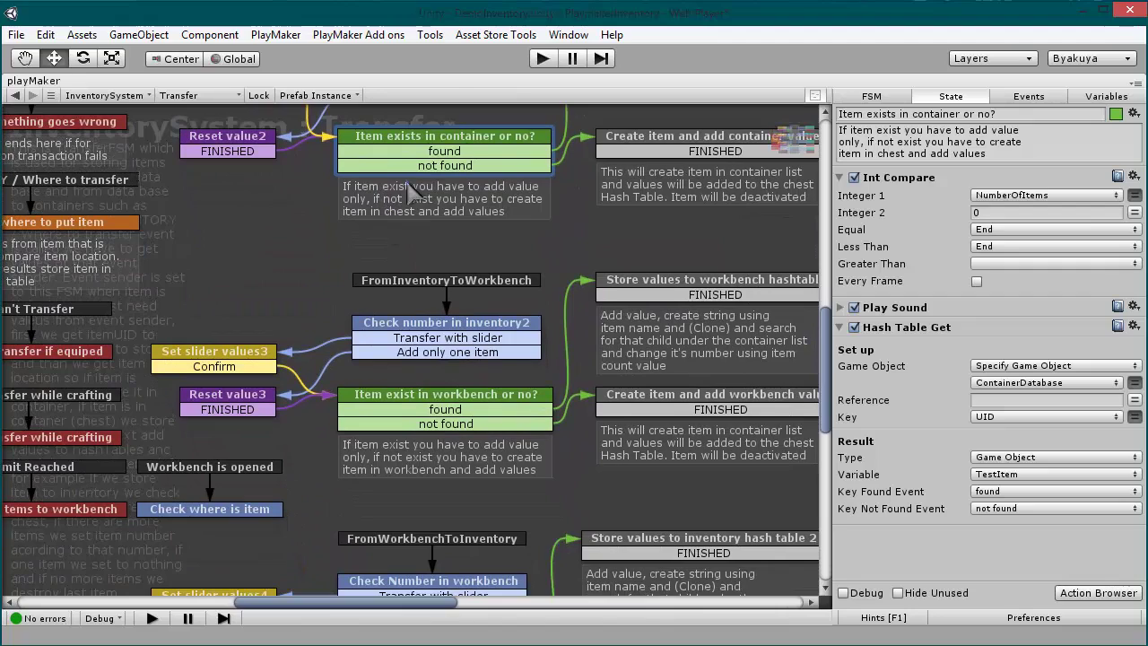
scroll(389, 219, down, 2)
scroll(415, 344, down, 2)
scroll(416, 344, up, 5)
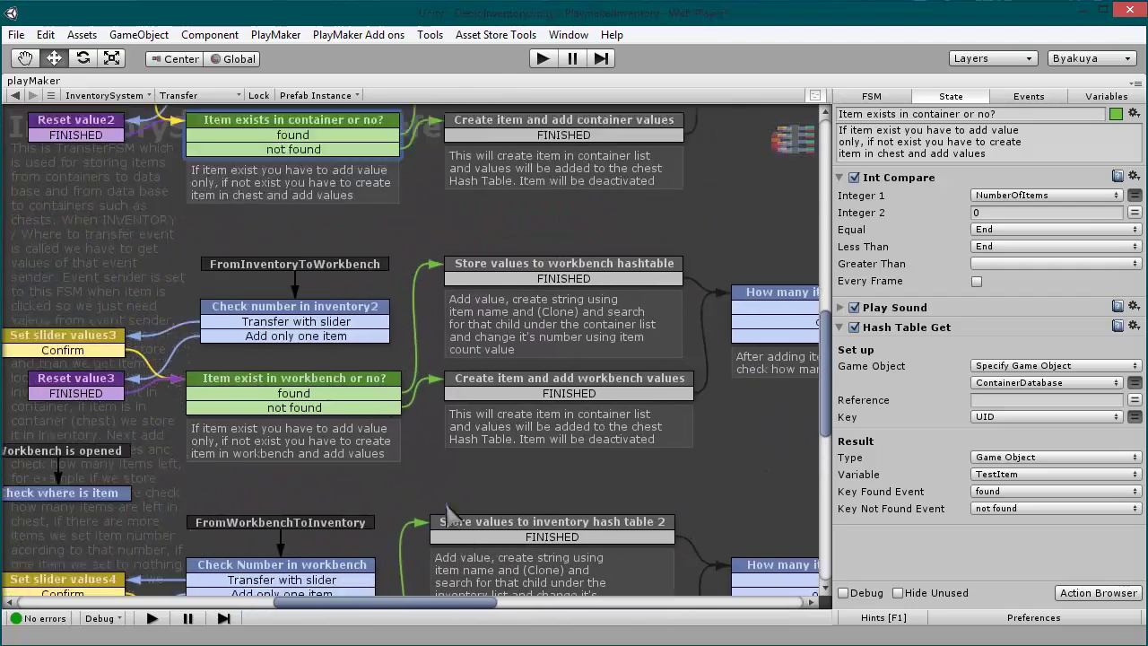
ctrl+scroll(467, 376, down, 4)
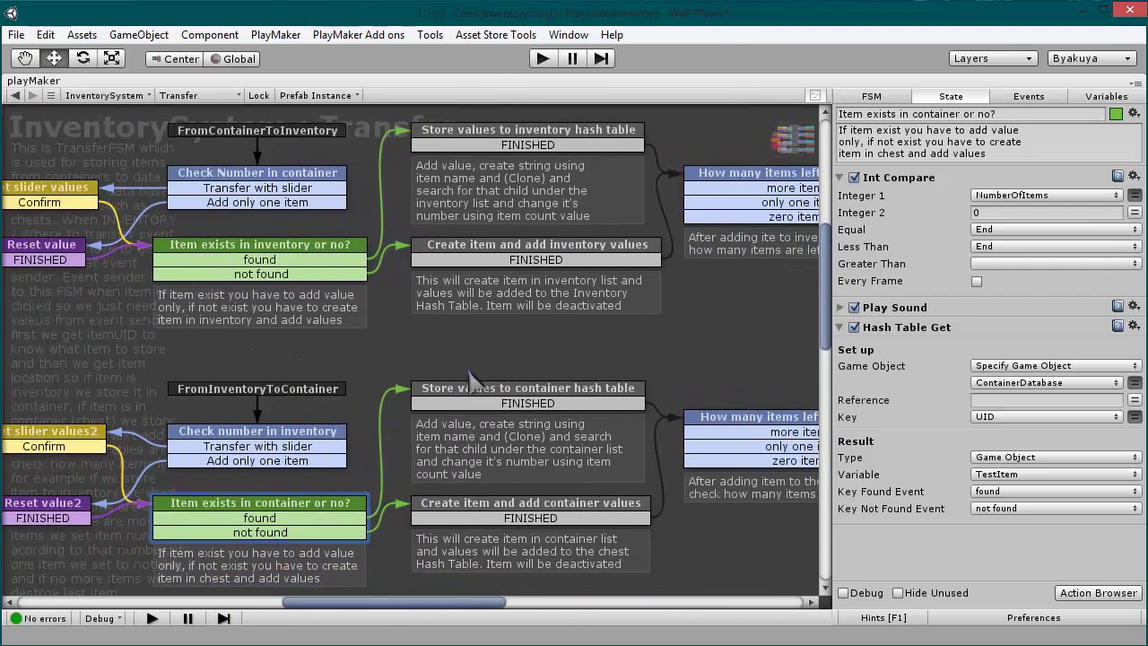
middle_drag(499, 371, 428, 343)
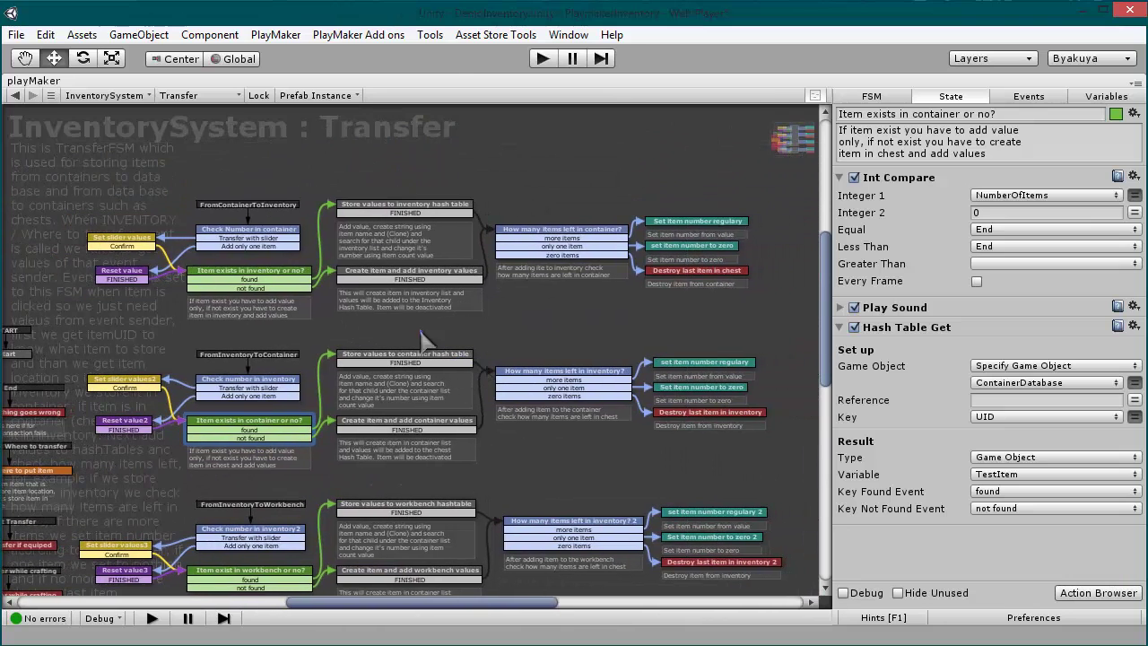
drag(83, 162, 790, 473)
ctrl+scroll(305, 314, up, 3)
ctrl+scroll(305, 314, up, 1)
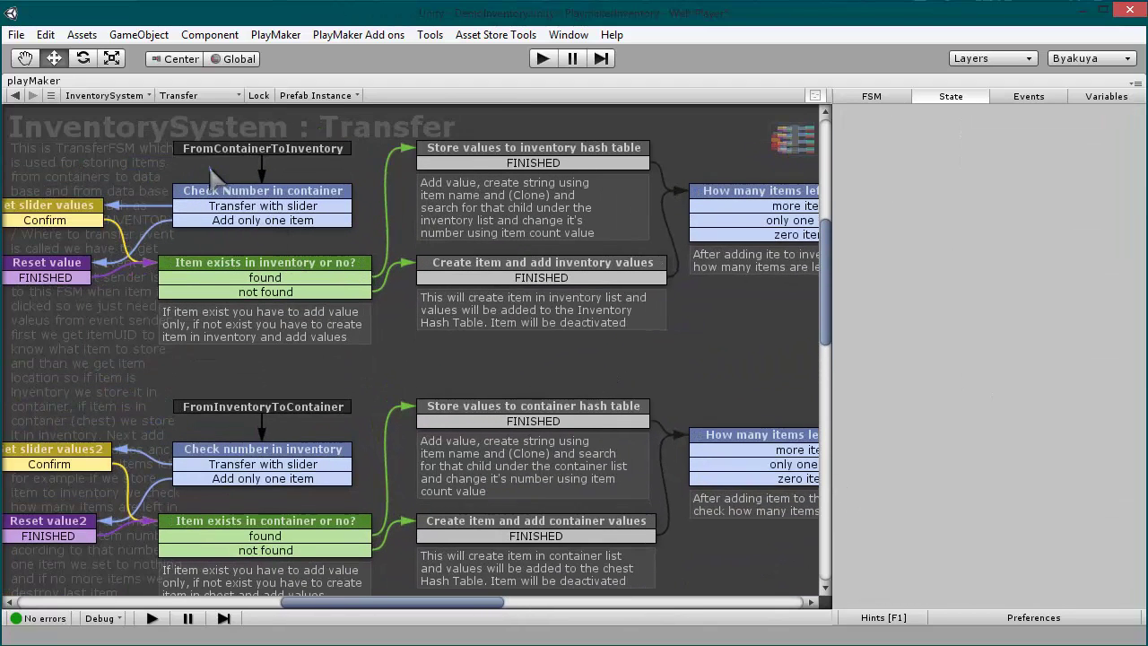